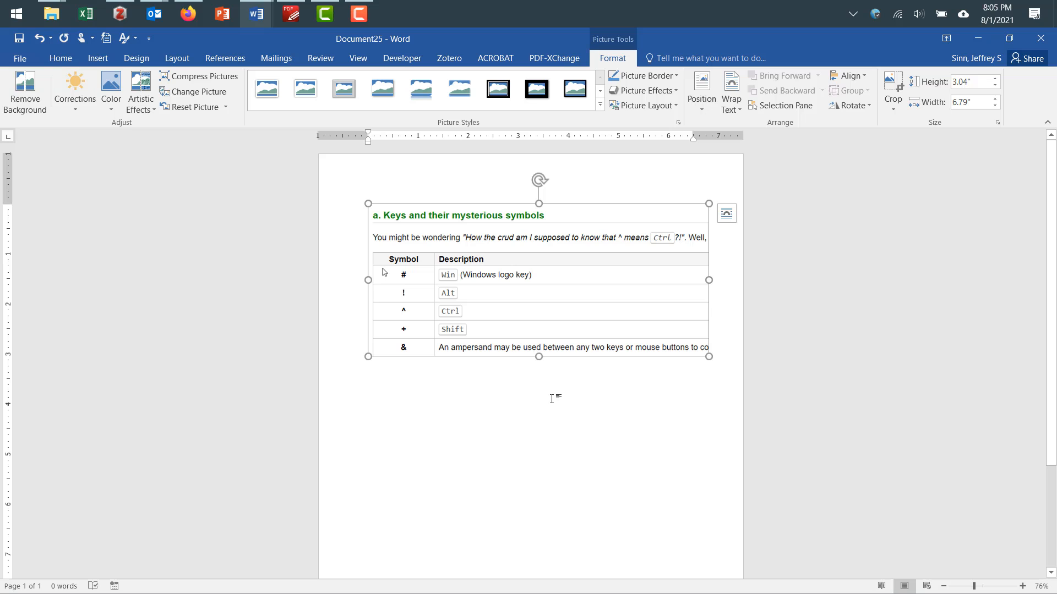
- Delete the pasted picture, search the new-document templates for "apa style", and create a document from the "APA style paper" template
{"action": "key", "text": "Delete"}
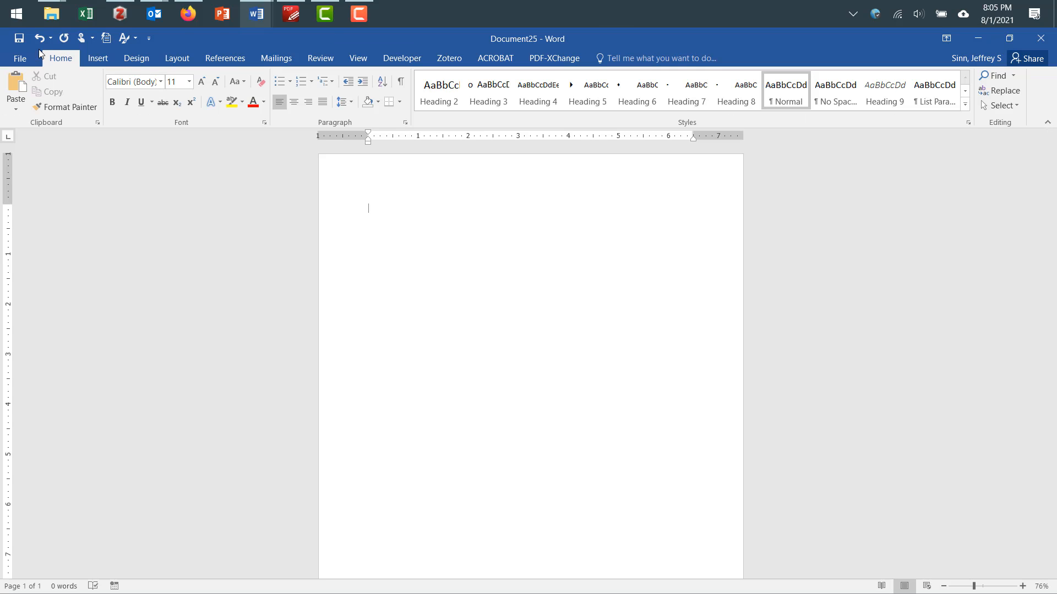
{"action": "left_click", "coordinate": [19, 59]}
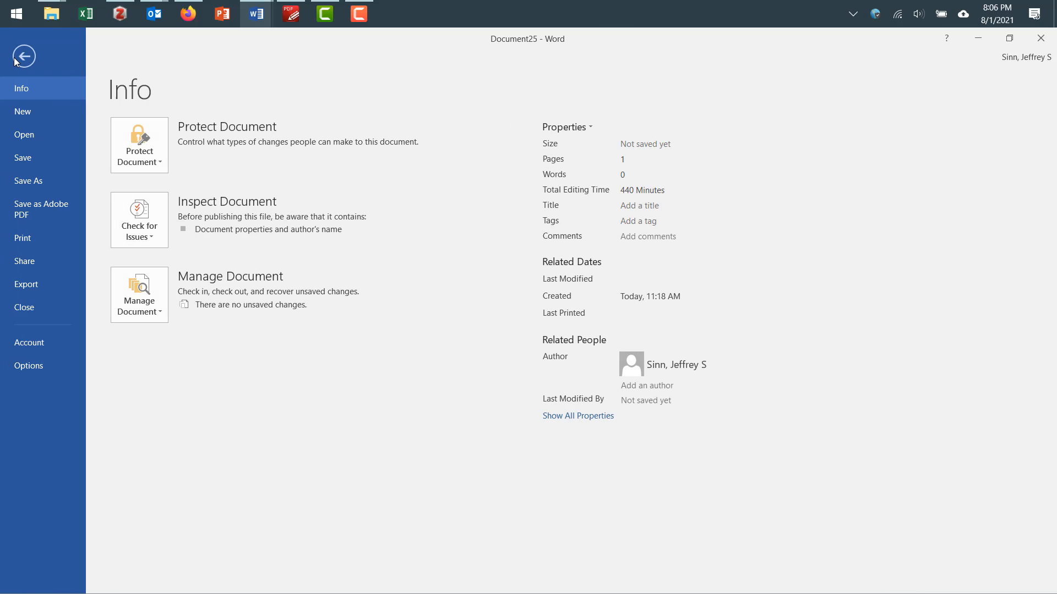
{"action": "left_click", "coordinate": [23, 112]}
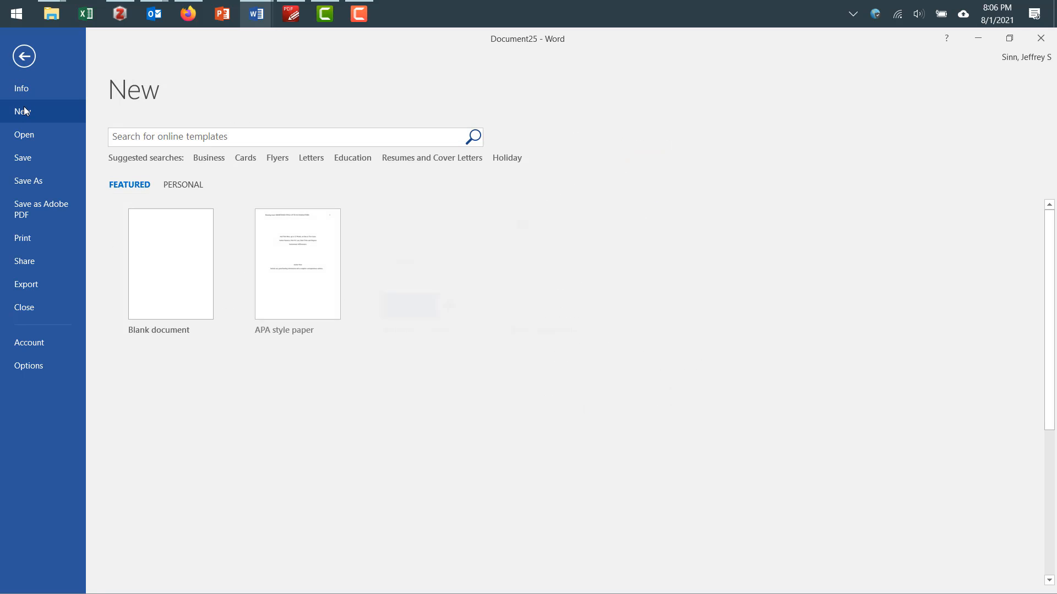
{"action": "left_click", "coordinate": [232, 139]}
{"action": "type", "text": "apa"}
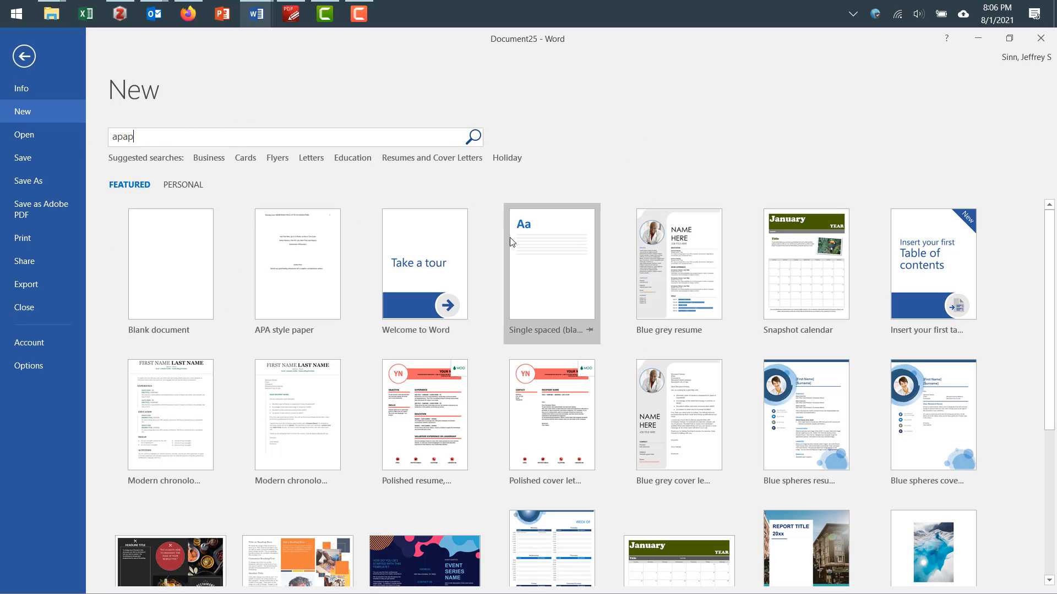
{"action": "type", "text": " style"}
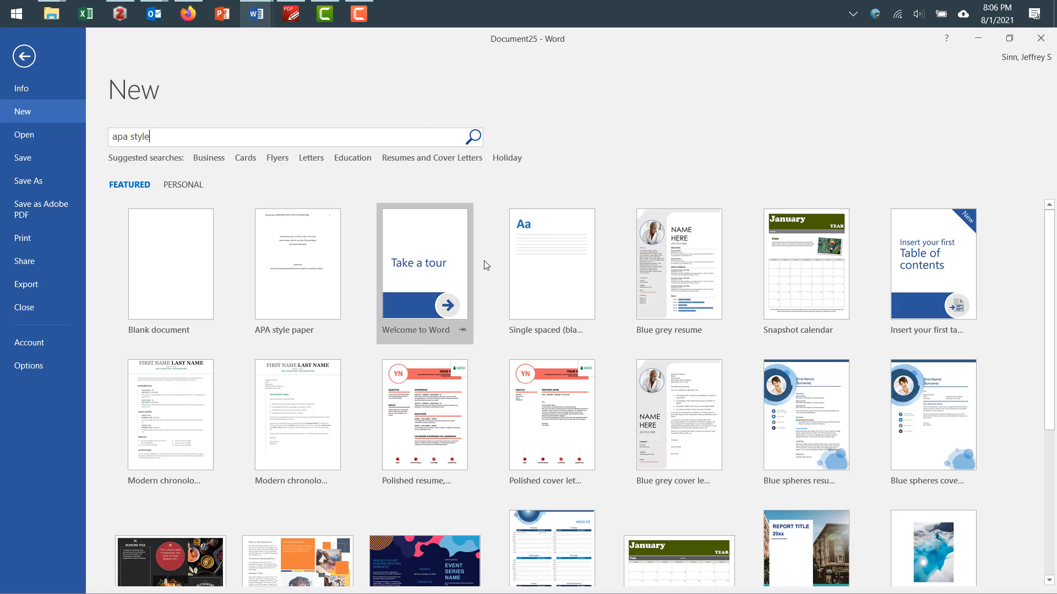
{"action": "key", "text": "Return"}
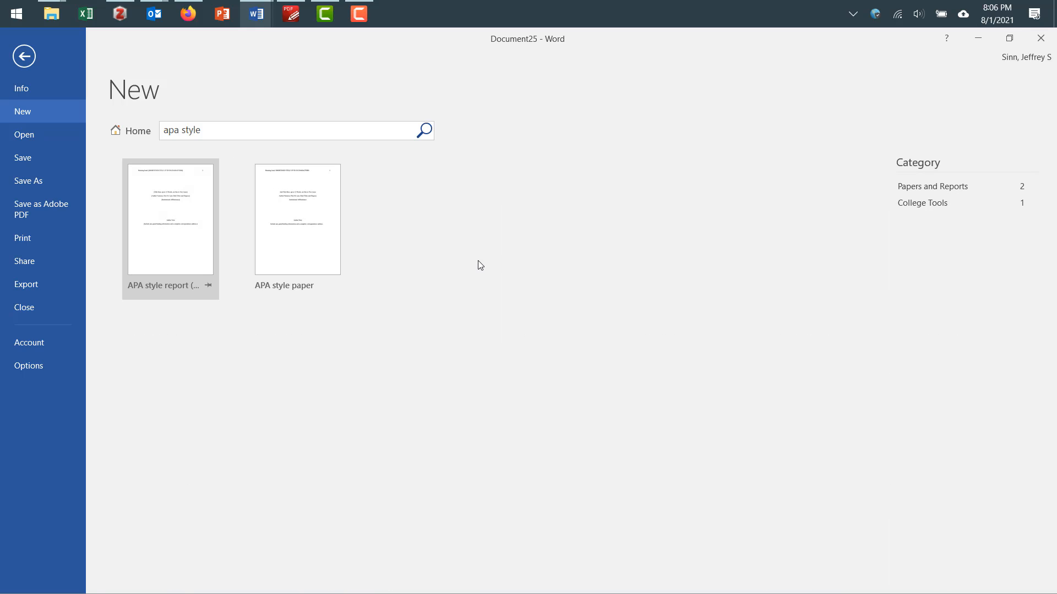
{"action": "left_click", "coordinate": [306, 232]}
{"action": "left_click", "coordinate": [617, 336]}
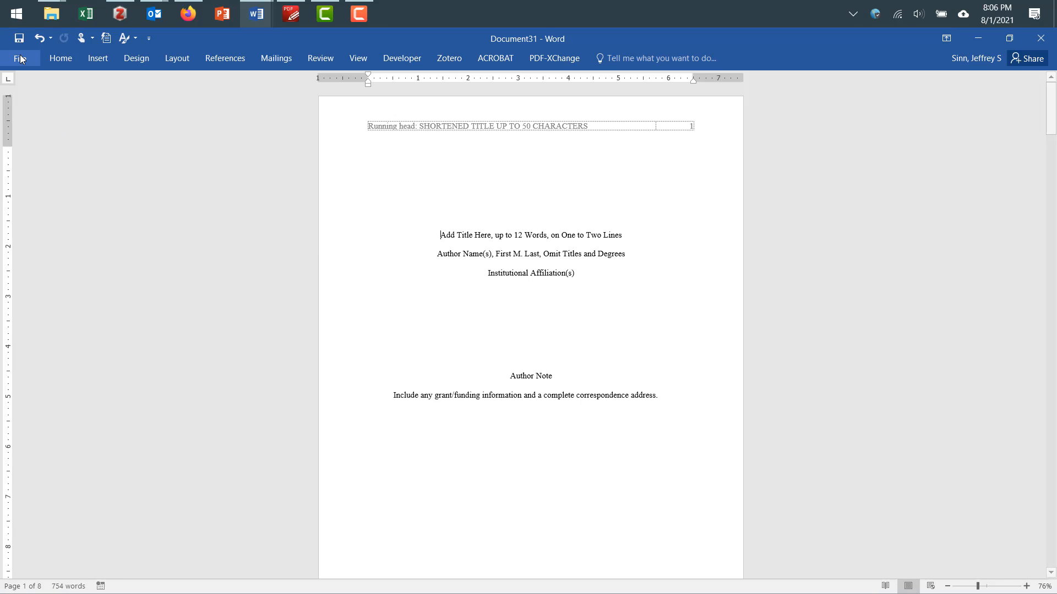
- Save the document as "Example Paper with Zotero" in the Dropbox 9__Temp folder
{"action": "left_click", "coordinate": [20, 59]}
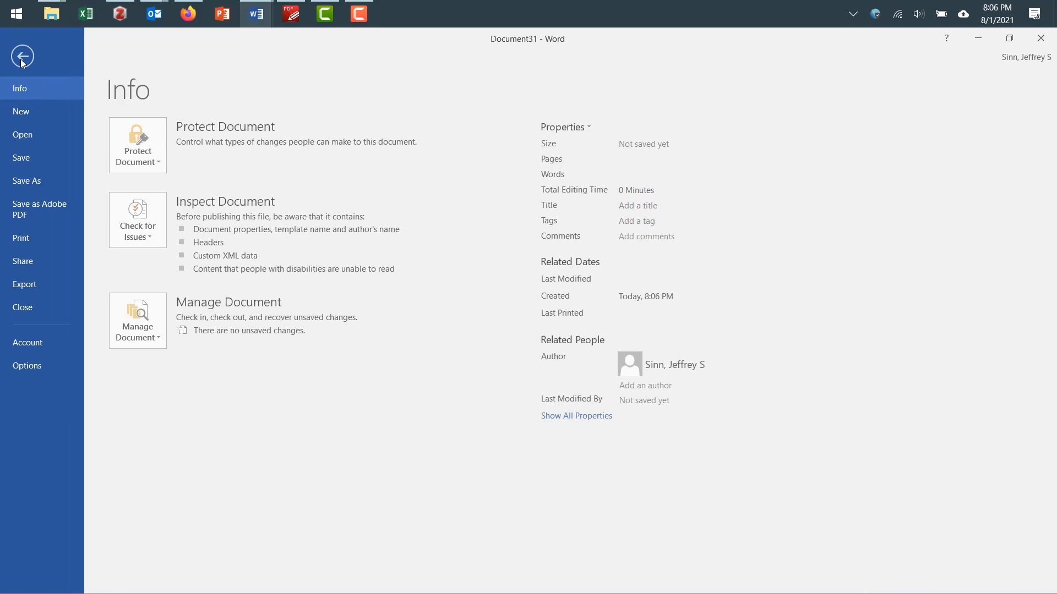
{"action": "left_click", "coordinate": [37, 175]}
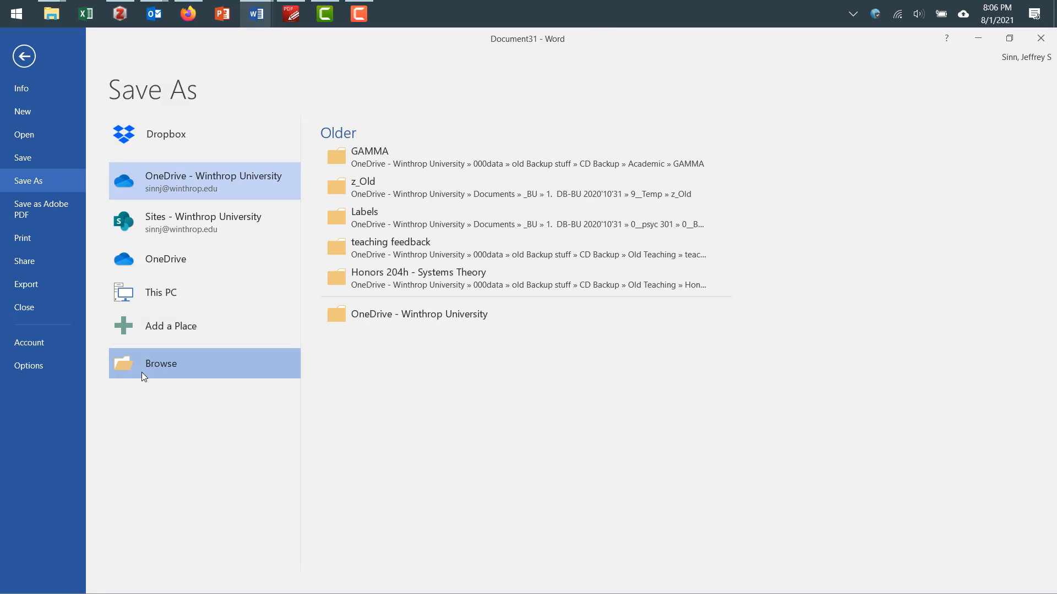
{"action": "left_click", "coordinate": [142, 376]}
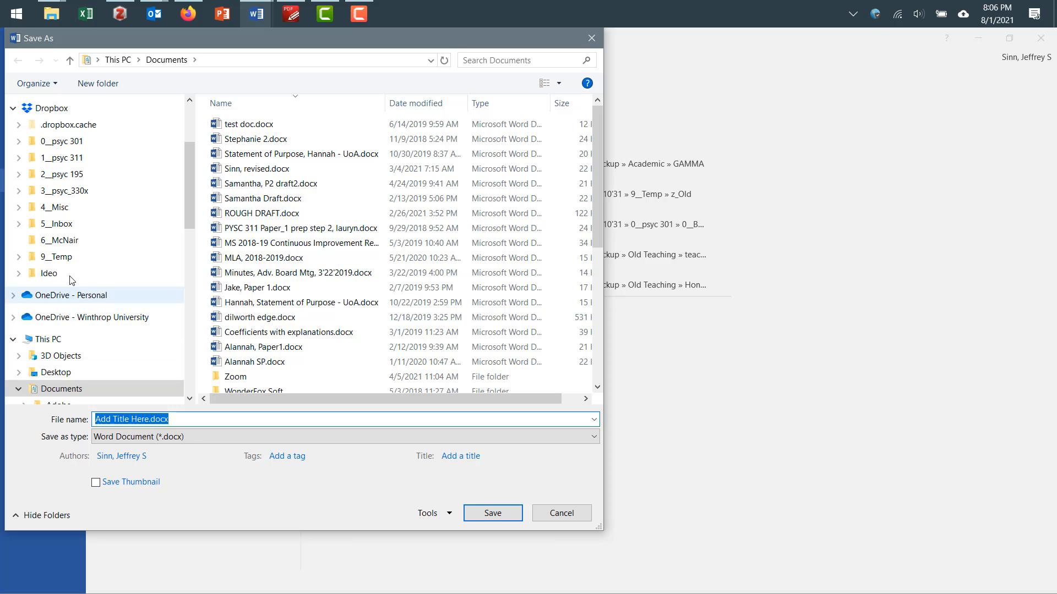
{"action": "left_click", "coordinate": [66, 258]}
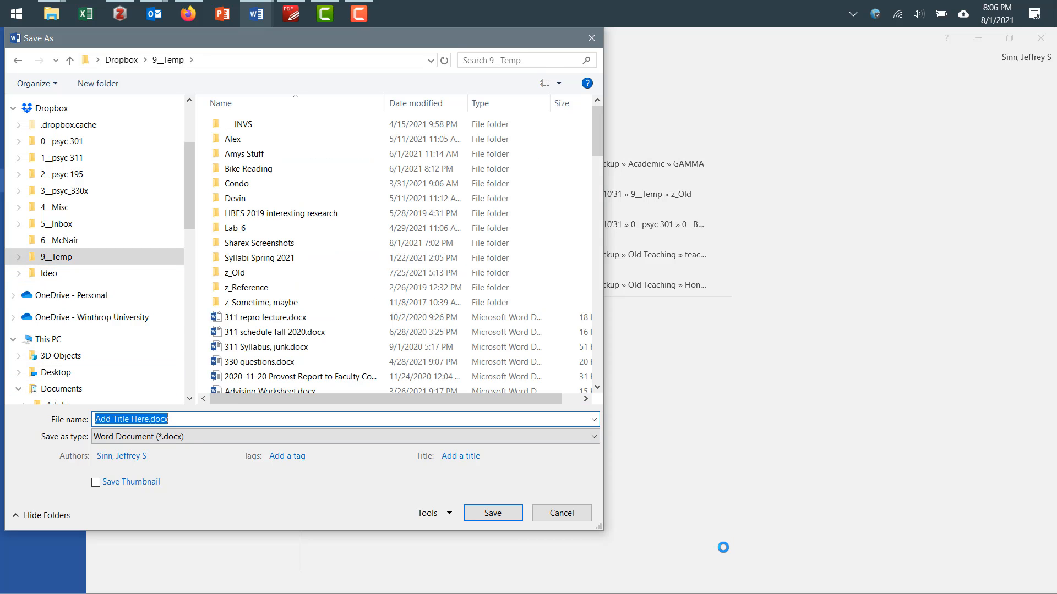
{"action": "type", "text": "Example Pap"}
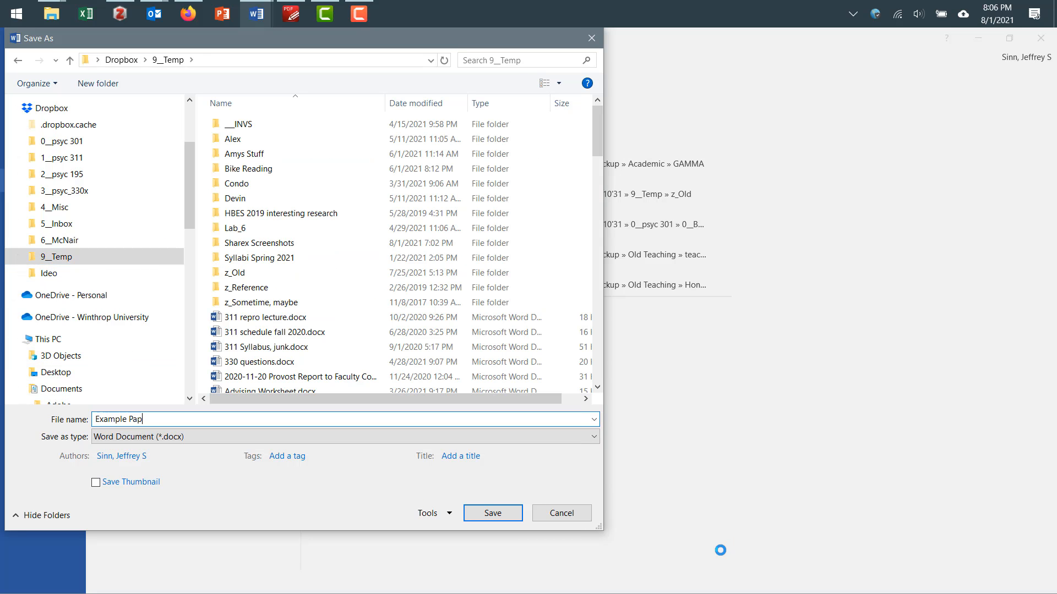
{"action": "type", "text": "er with Errors"}
{"action": "key", "text": "Return"}
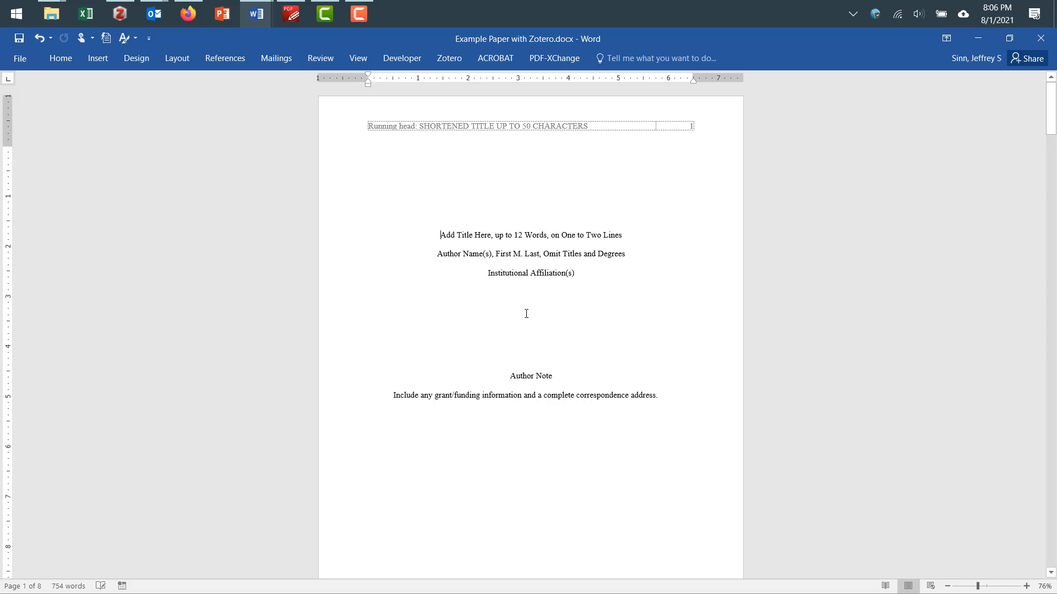
- Delete the placeholder abstract paragraph and the keywords paragraph below the Abstract heading
{"action": "scroll", "coordinate": [526, 313], "scroll_direction": "down", "scroll_amount": 5}
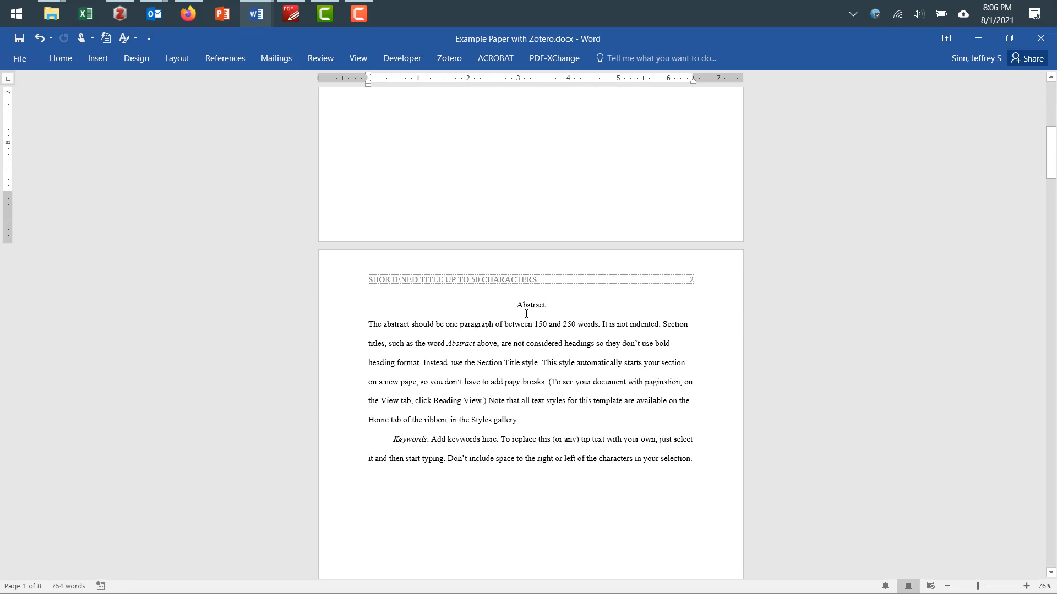
{"action": "left_click_drag", "start_coordinate": [368, 325], "coordinate": [689, 466]}
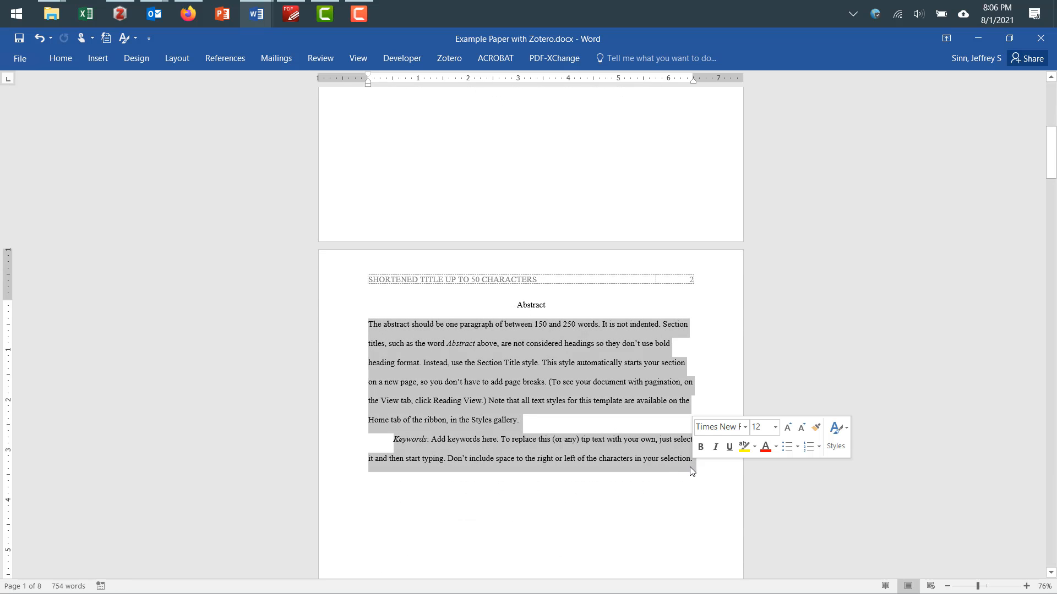
{"action": "key", "text": "Delete"}
- Delete the placeholder body from its title through its last paragraph, plus the two sample entries under References
{"action": "scroll", "coordinate": [682, 467], "scroll_direction": "up", "scroll_amount": 5}
{"action": "scroll", "coordinate": [678, 465], "scroll_direction": "down", "scroll_amount": 5}
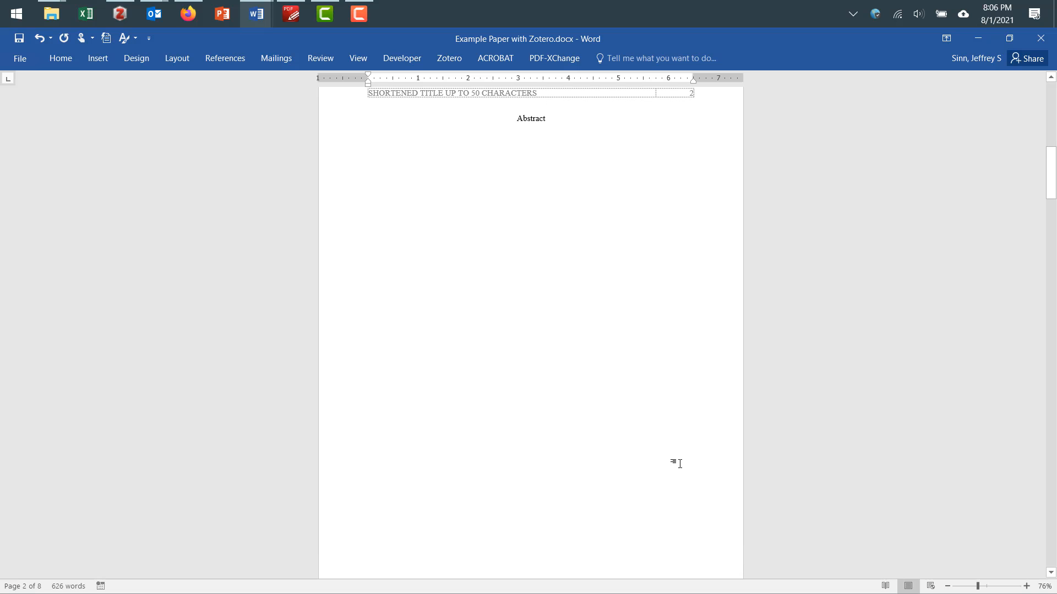
{"action": "scroll", "coordinate": [543, 269], "scroll_direction": "down", "scroll_amount": 5}
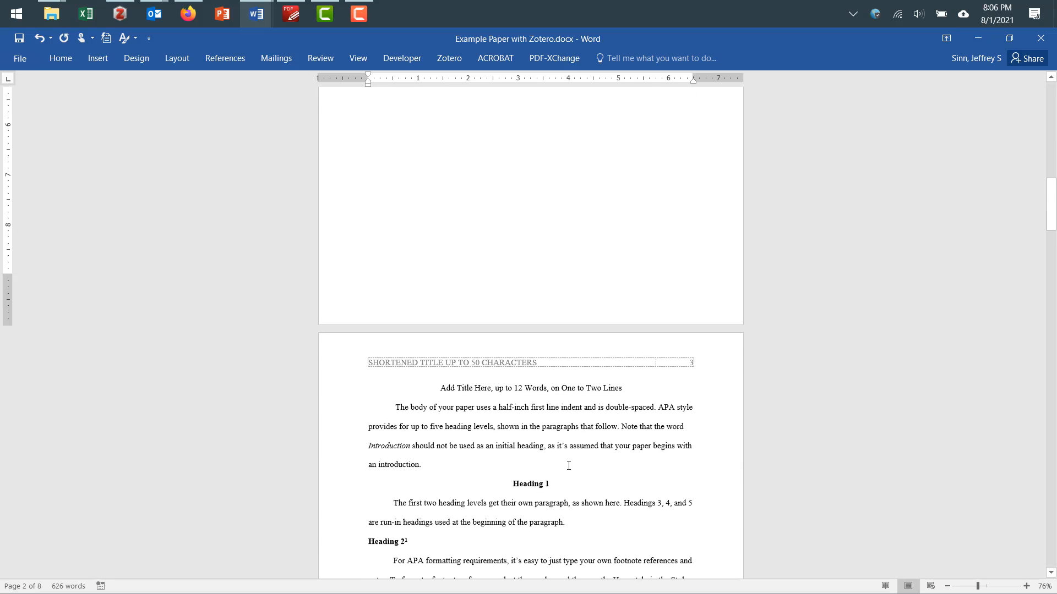
{"action": "left_click_drag", "start_coordinate": [444, 389], "coordinate": [664, 390]}
{"action": "scroll", "coordinate": [664, 389], "scroll_direction": "down", "scroll_amount": 6}
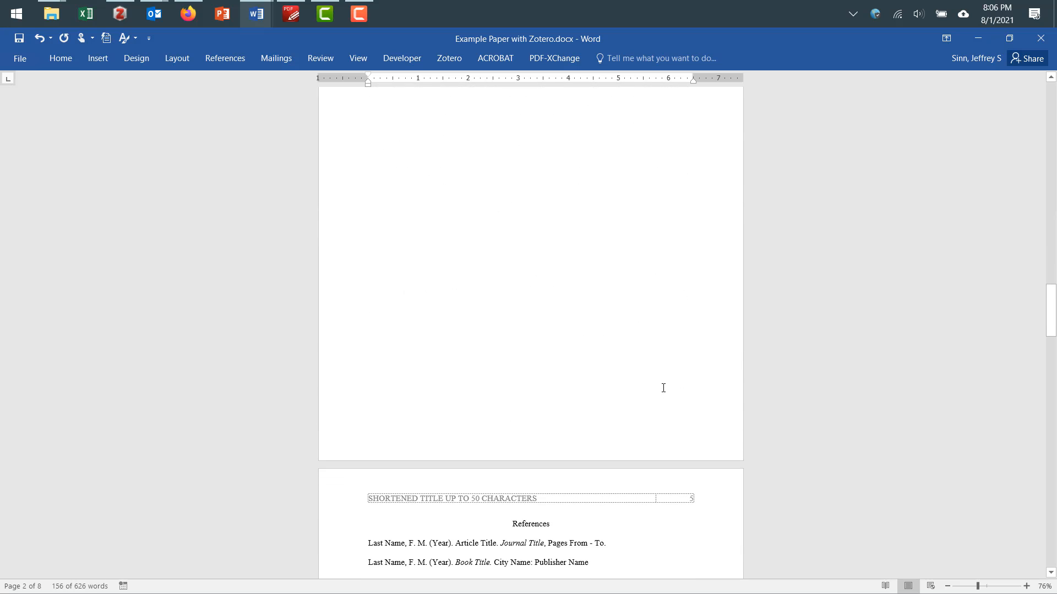
{"action": "scroll", "coordinate": [543, 148], "scroll_direction": "up", "scroll_amount": 3}
{"action": "left_click", "coordinate": [533, 104], "text": "shift"}
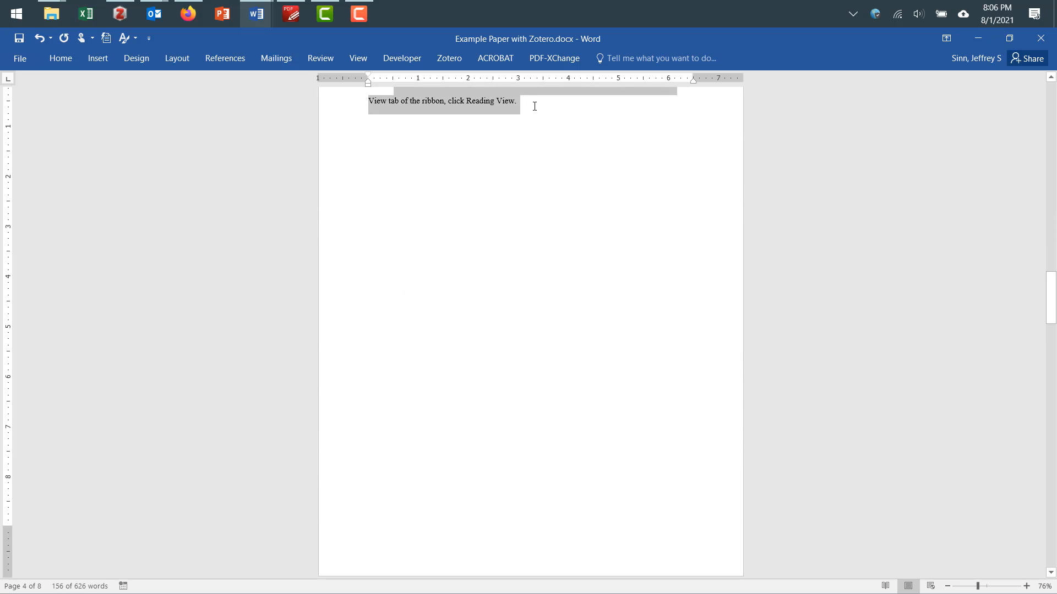
{"action": "key", "text": "Delete"}
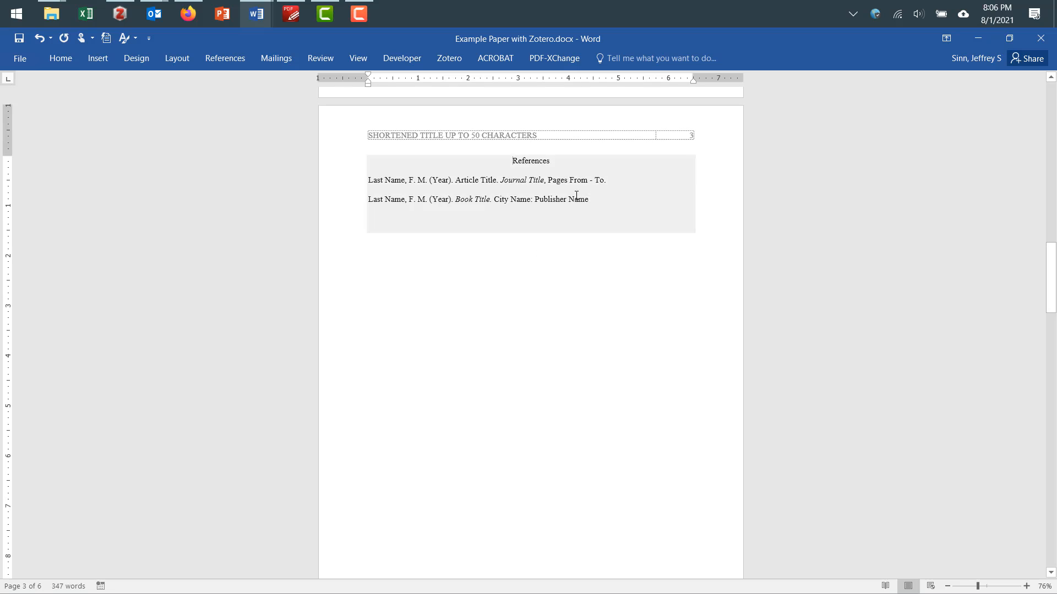
{"action": "left_click_drag", "start_coordinate": [594, 200], "coordinate": [405, 182]}
{"action": "key", "text": "Delete"}
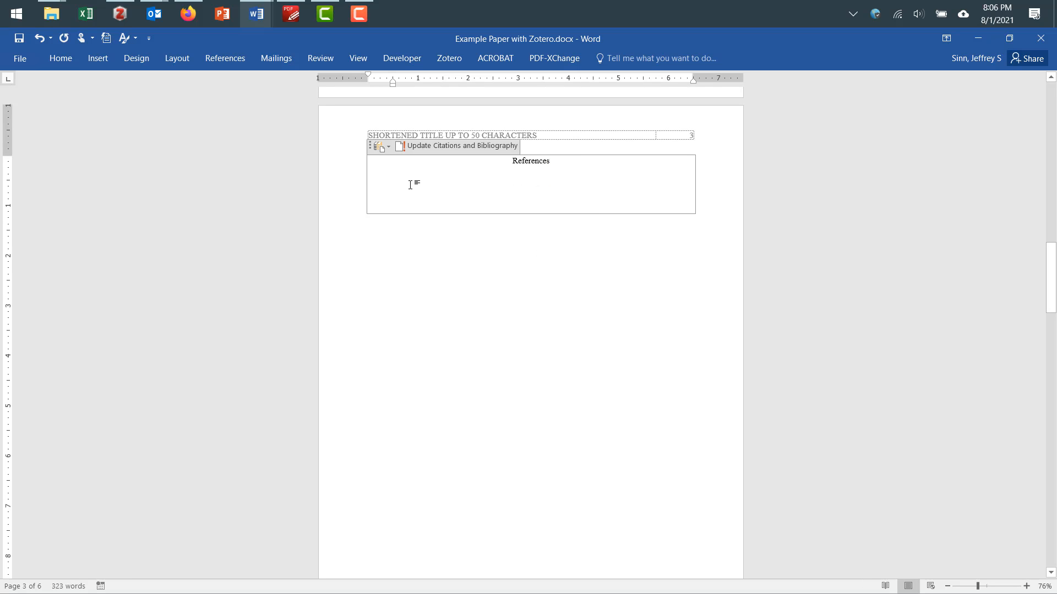
- Add a paragraph under the Abstract heading reading "Schwartz Value explains universal beliefs about life's most important goals"
{"action": "scroll", "coordinate": [539, 220], "scroll_direction": "up", "scroll_amount": 10}
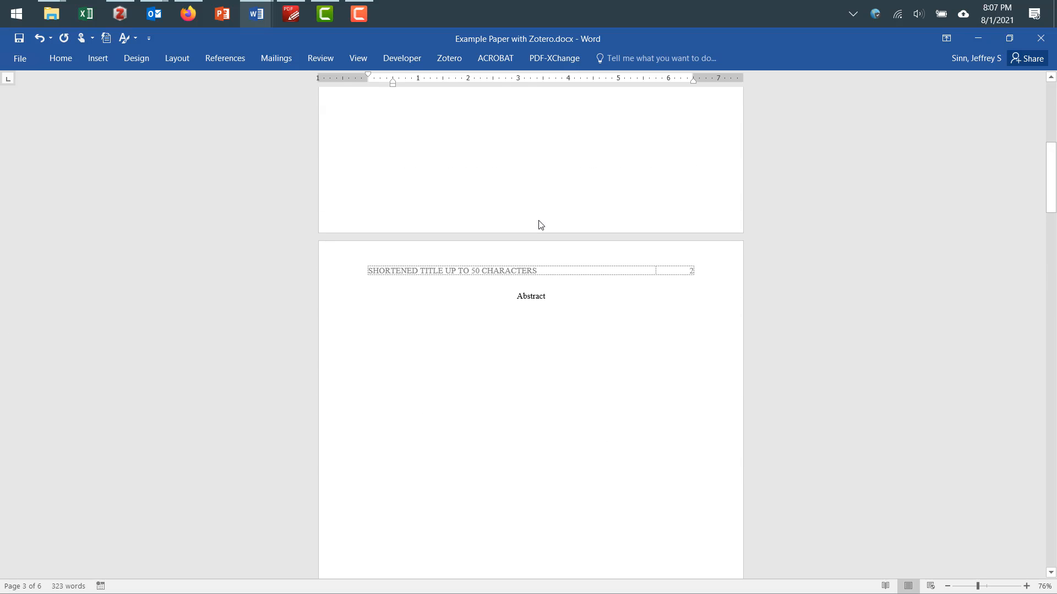
{"action": "scroll", "coordinate": [540, 223], "scroll_direction": "up", "scroll_amount": 5}
{"action": "scroll", "coordinate": [539, 222], "scroll_direction": "down", "scroll_amount": 8}
{"action": "left_click", "coordinate": [530, 316]}
{"action": "key", "text": "End"}
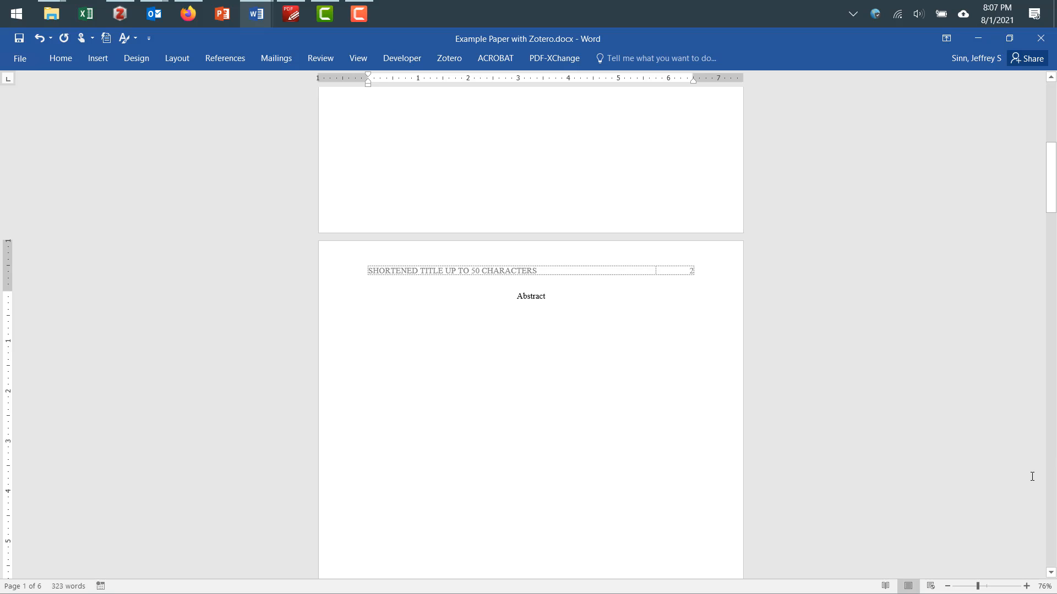
{"action": "key", "text": "Return"}
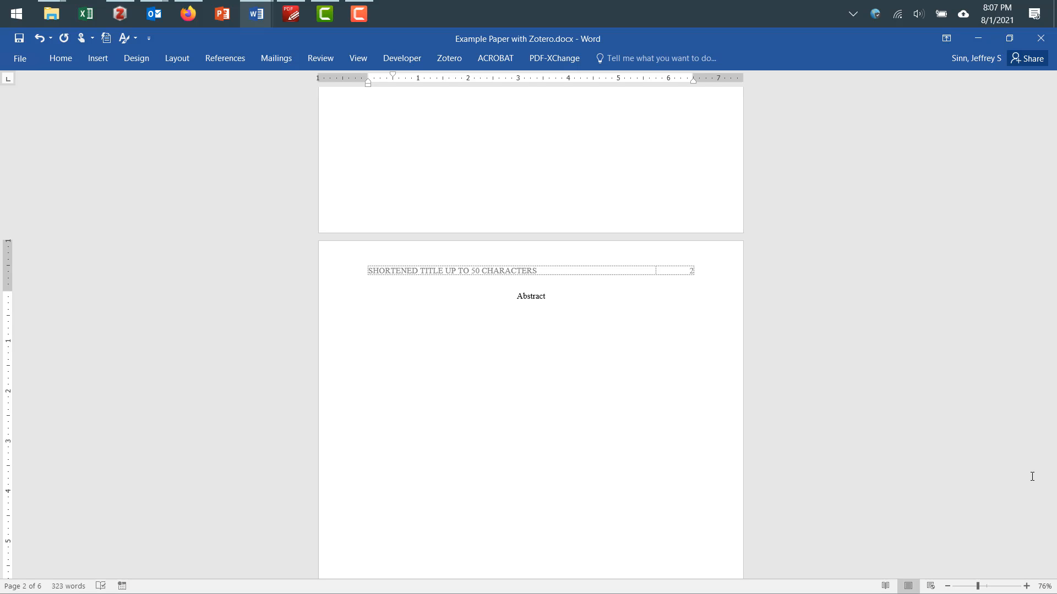
{"action": "type", "text": "$"}
{"action": "type", "text": "chwartz"}
{"action": "type", "text": " Valt"}
{"action": "type", "text": "ue "}
{"action": "type", "text": "explains "}
{"action": "type", "text": "universal "}
{"action": "type", "text": "beliefs"}
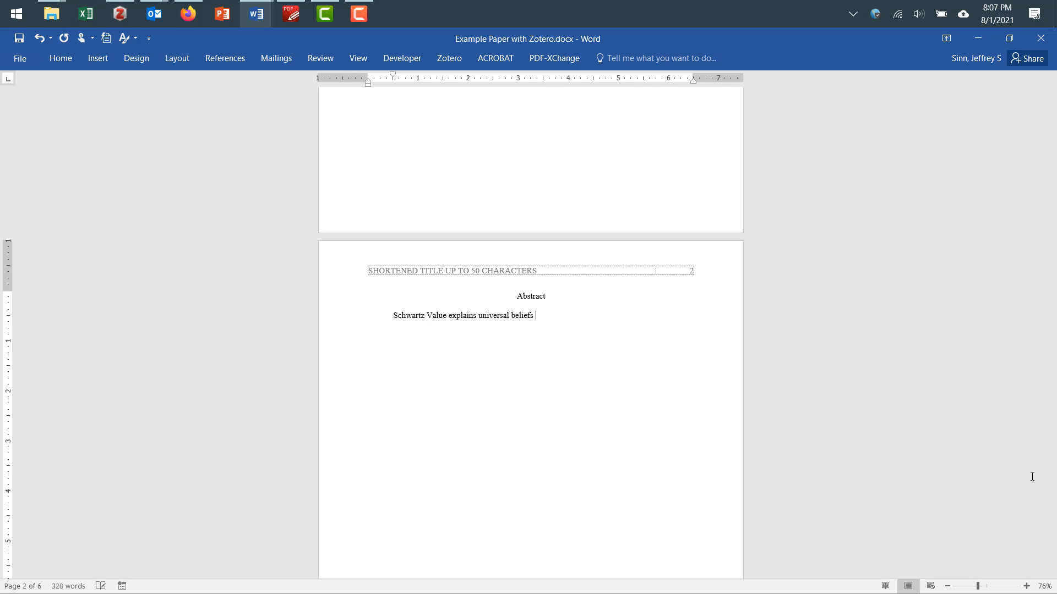
{"action": "type", "text": " about life's most important goals"}
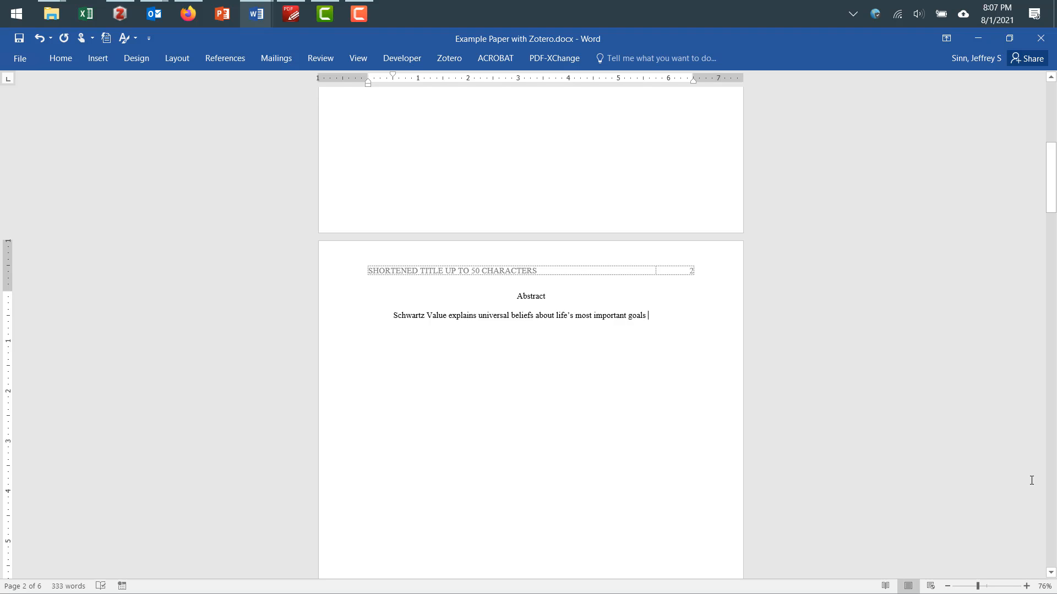
- Insert a Zotero citation for Schwartz 1992 from My Library after "goals" in APA 7th edition style and end the sentence with a period
{"action": "key", "text": "alt+z"}
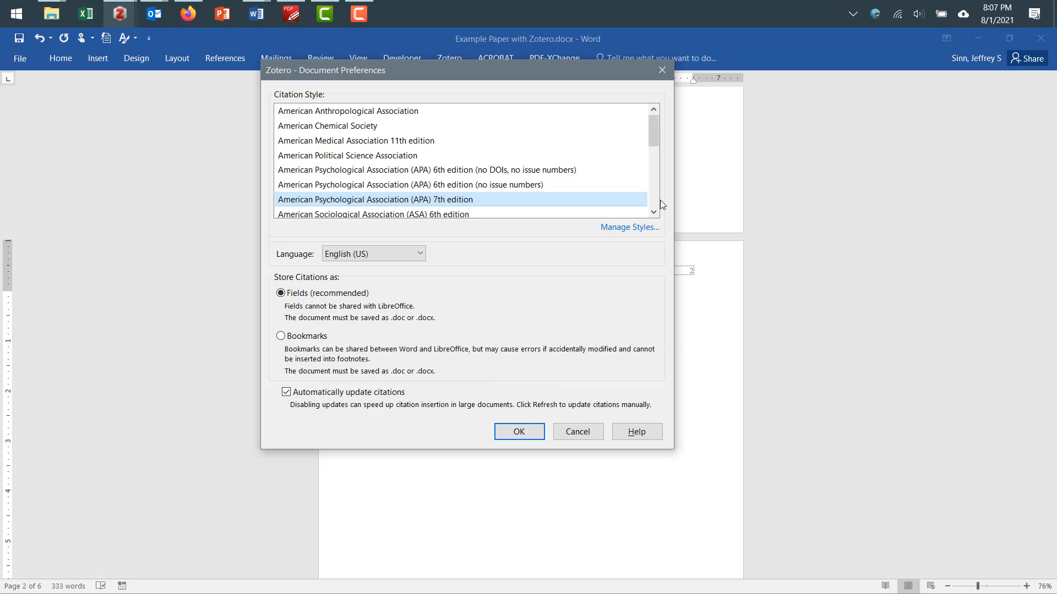
{"action": "left_click", "coordinate": [526, 438]}
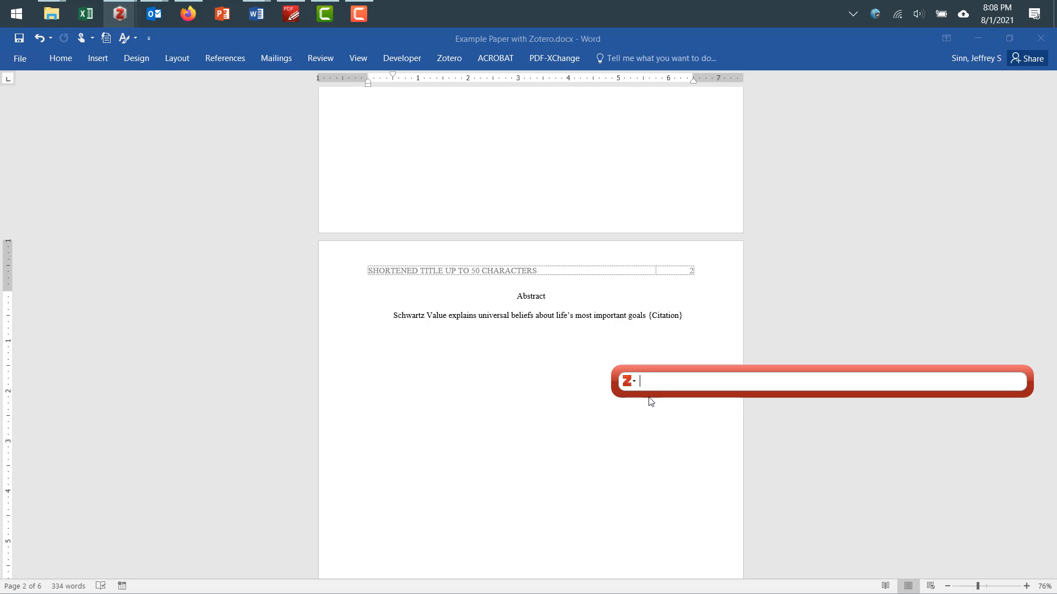
{"action": "type", "text": "schwartz 1992"}
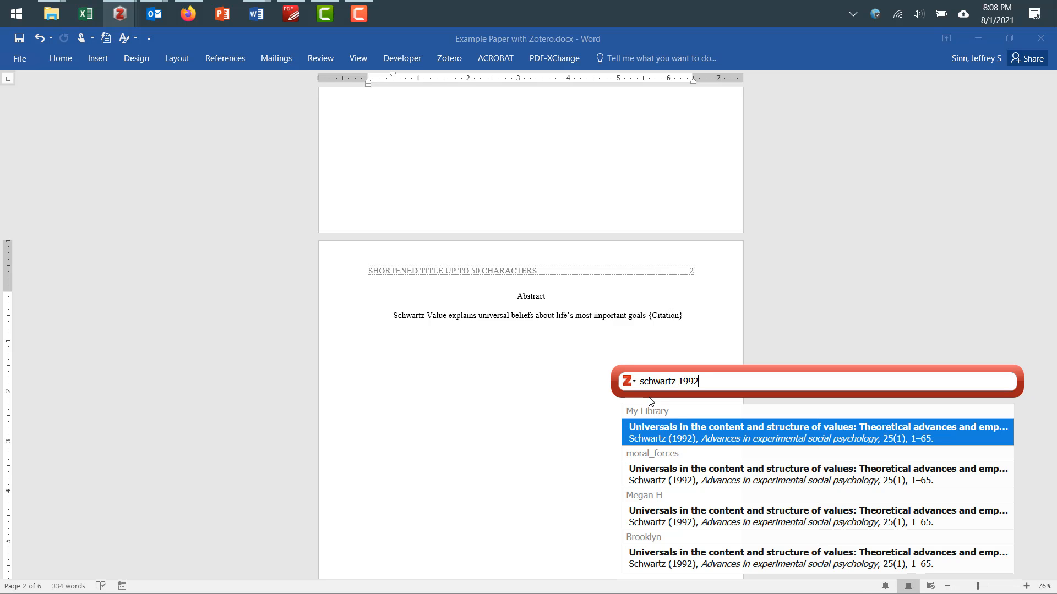
{"action": "left_click", "coordinate": [694, 432]}
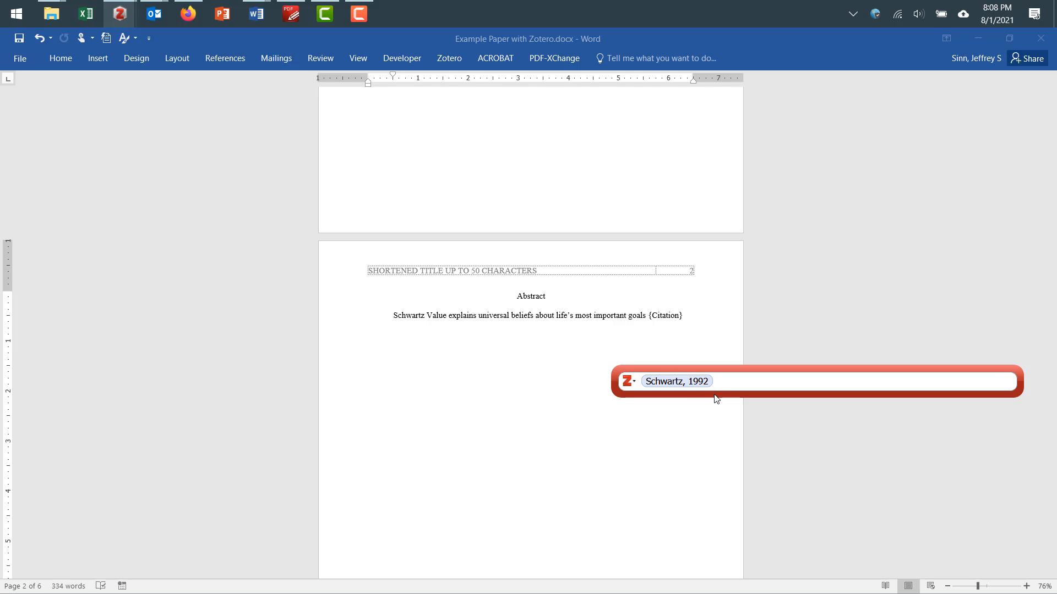
{"action": "key", "text": "Return"}
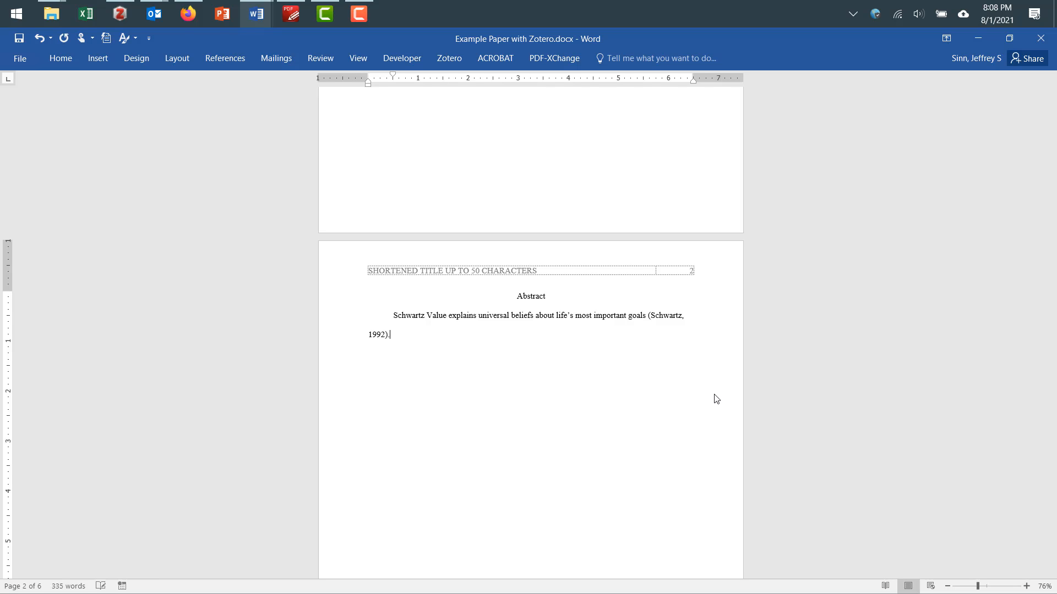
{"action": "type", "text": "."}
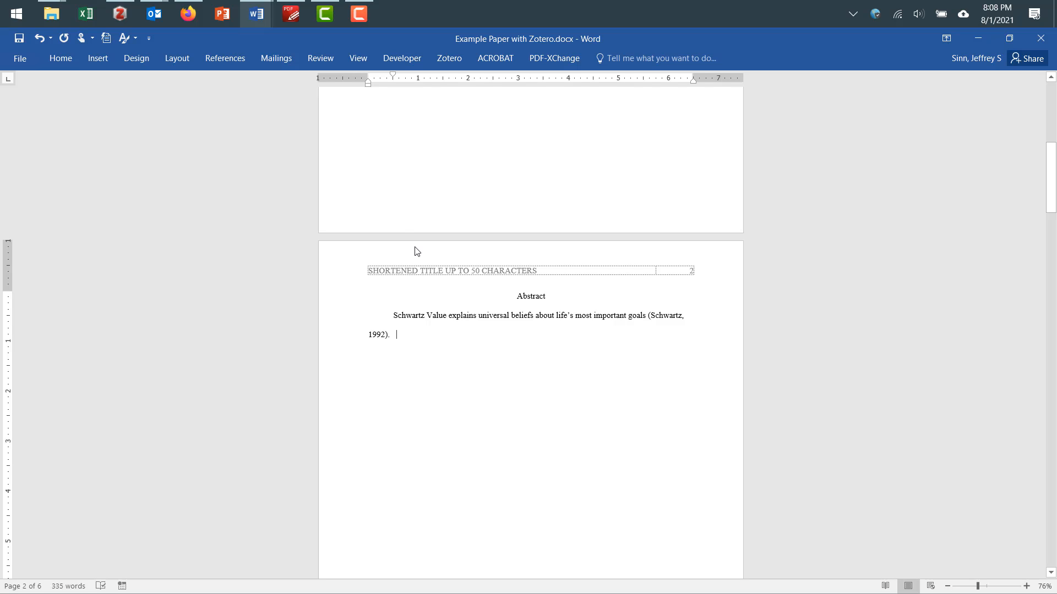
- Insert "Theory (SVT)" after "Schwartz Value" in the abstract's first sentence
{"action": "type", "text": "Theory "}
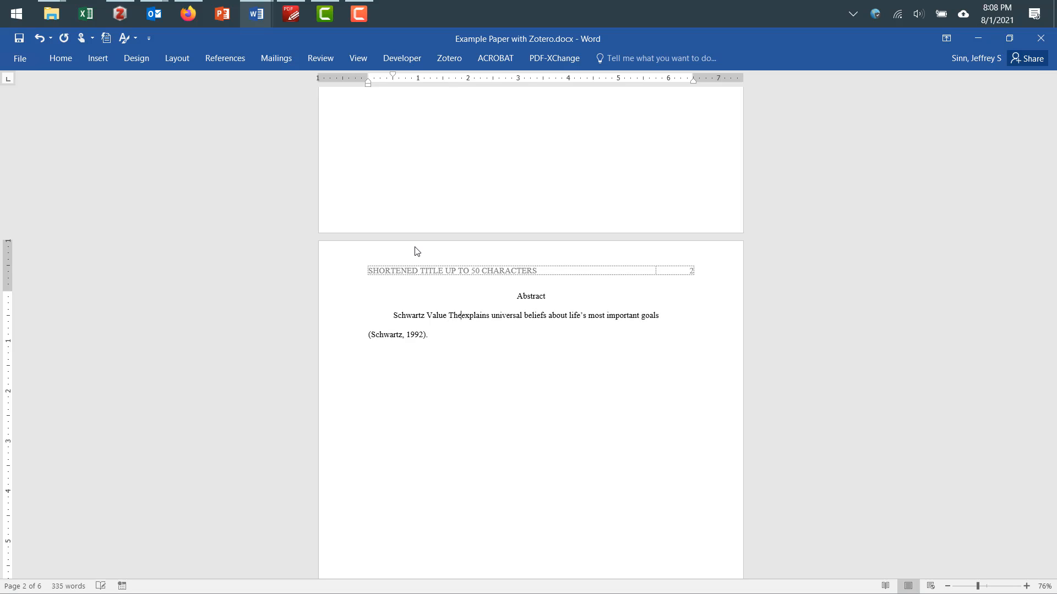
{"action": "type", "text": "(SVT) "}
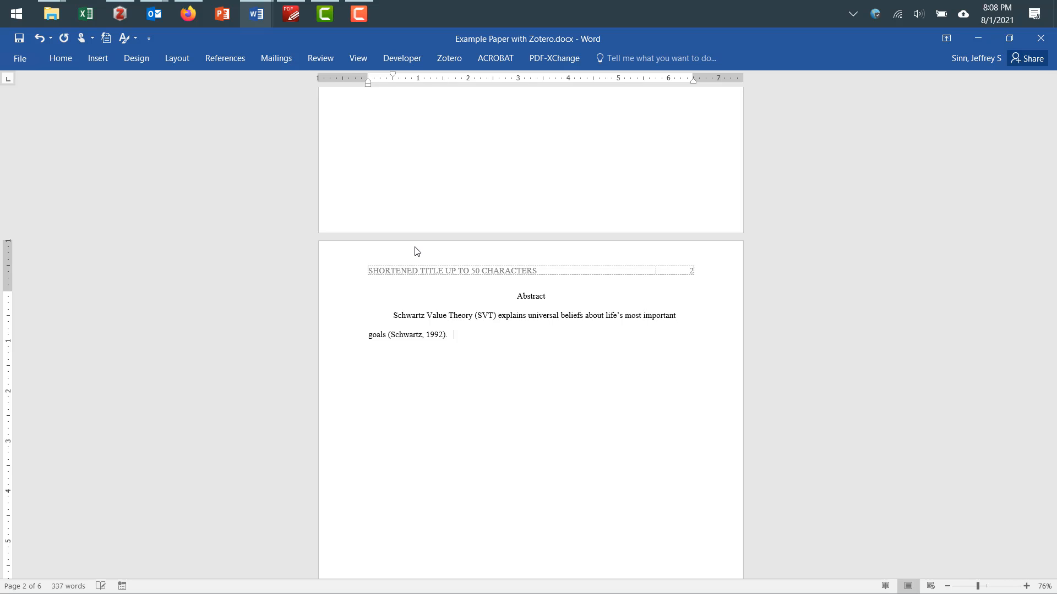
- Add the sentence "SVT is particularly useful in explaining political differences." after the first sentence of the abstract
{"action": "type", "text": "SvT is particularly useful in explaining po"}
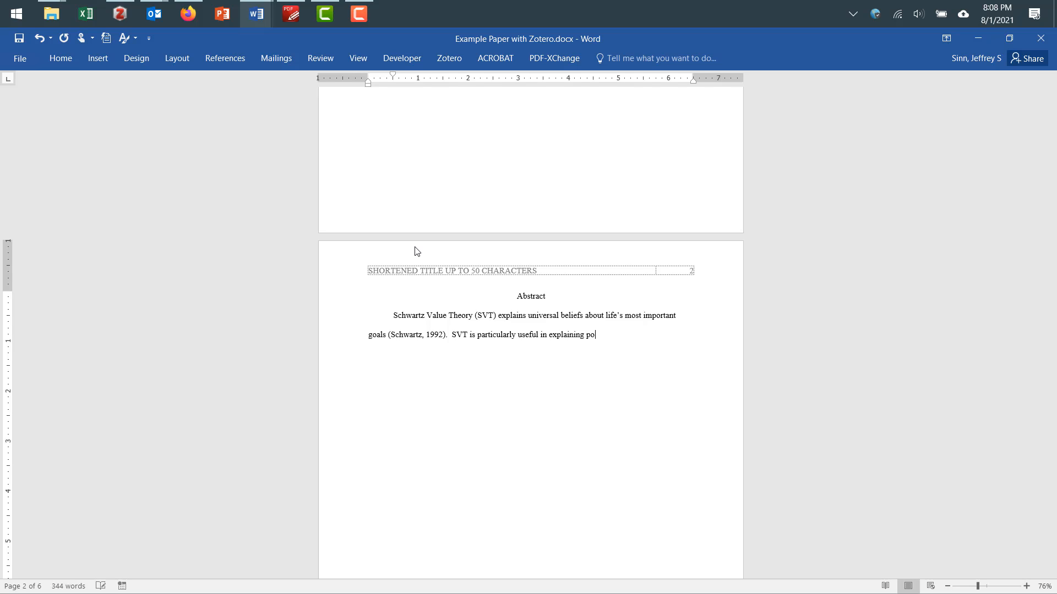
{"action": "type", "text": "litical differences."}
{"action": "scroll", "coordinate": [402, 251], "scroll_direction": "up", "scroll_amount": 6}
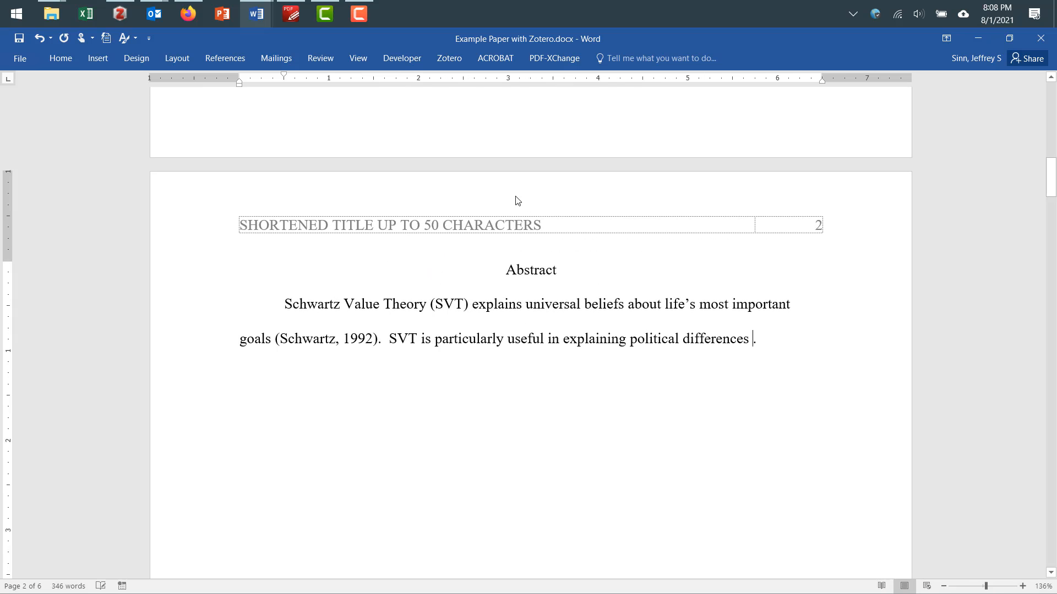
- Insert one Zotero citation for Barnea and Schwartz 1998 and Roccas et al. 2010 before the second sentence's period, and add filler dots after it
{"action": "left_click", "coordinate": [450, 58]}
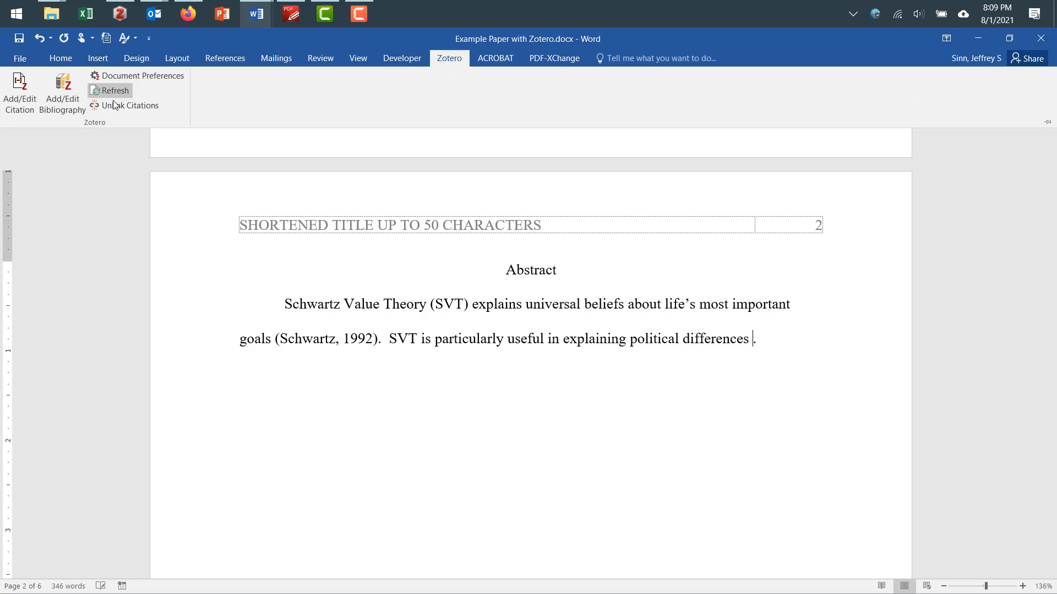
{"action": "left_click", "coordinate": [15, 99]}
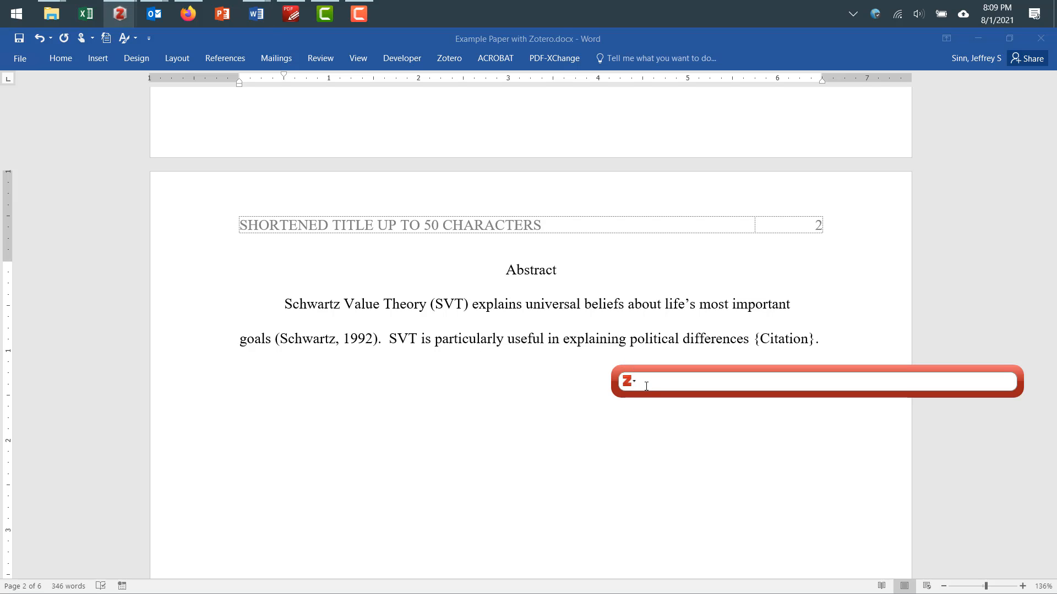
{"action": "type", "text": "schwartz political"}
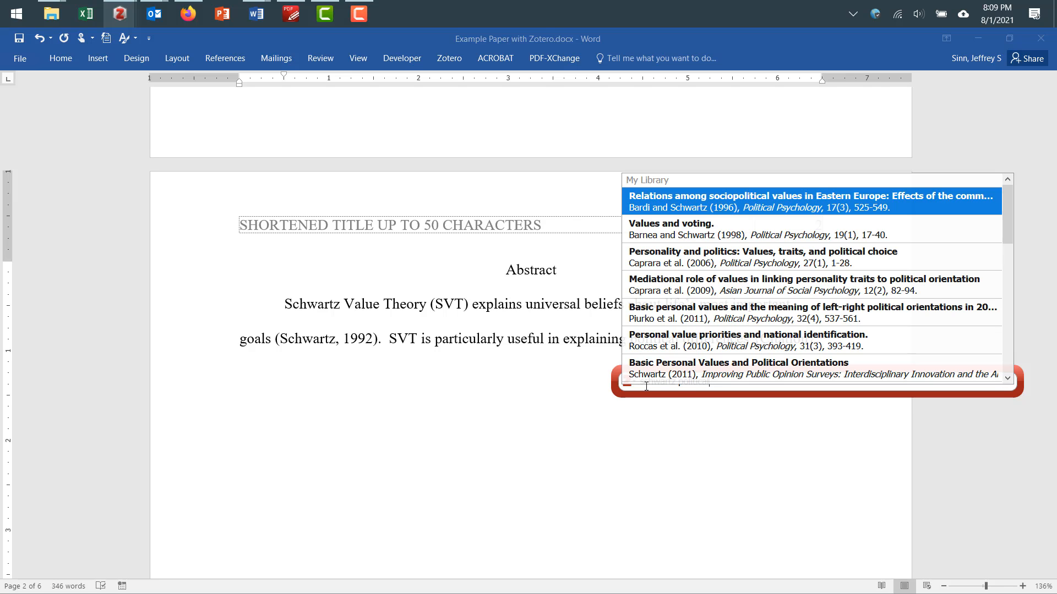
{"action": "left_click", "coordinate": [691, 235]}
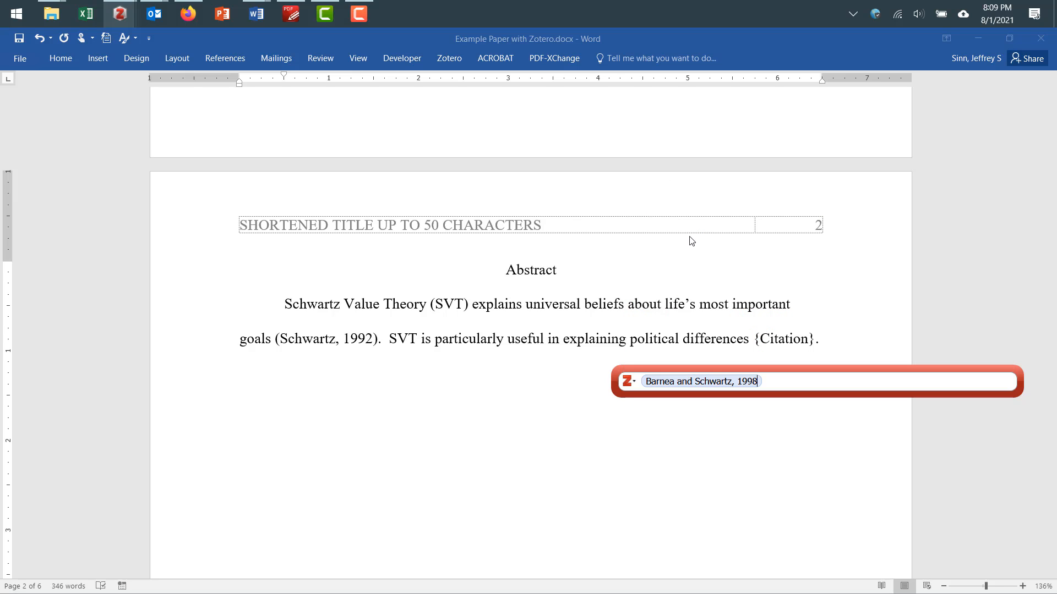
{"action": "type", "text": "schwartz political"}
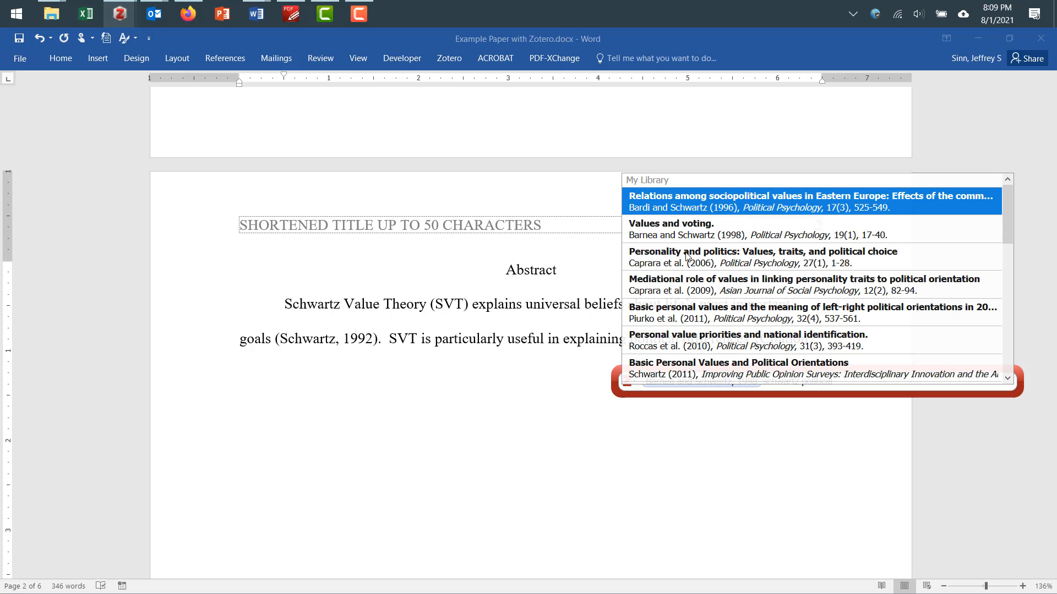
{"action": "left_click", "coordinate": [665, 337]}
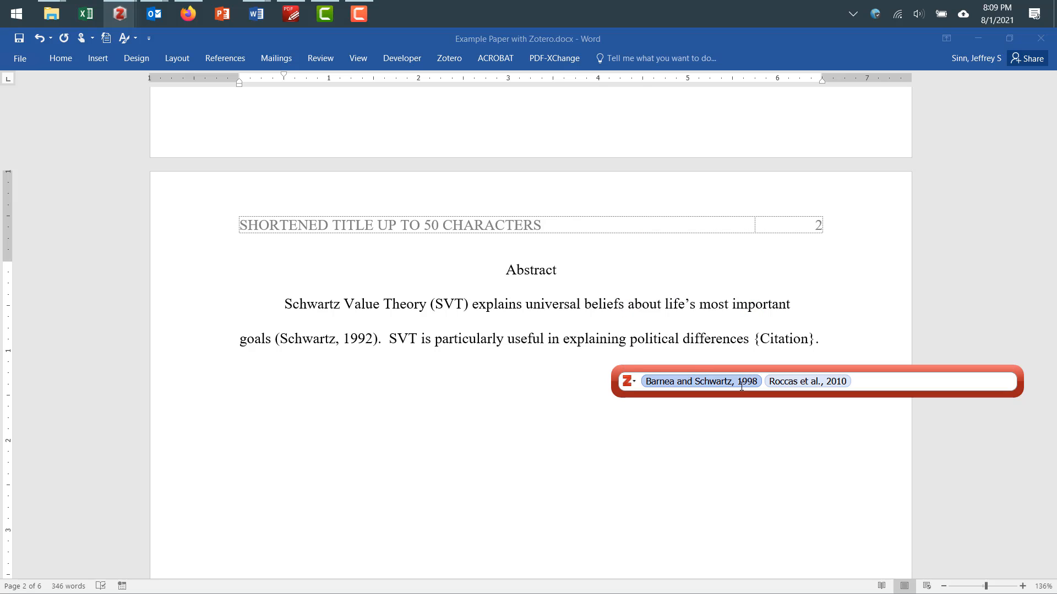
{"action": "key", "text": "Return"}
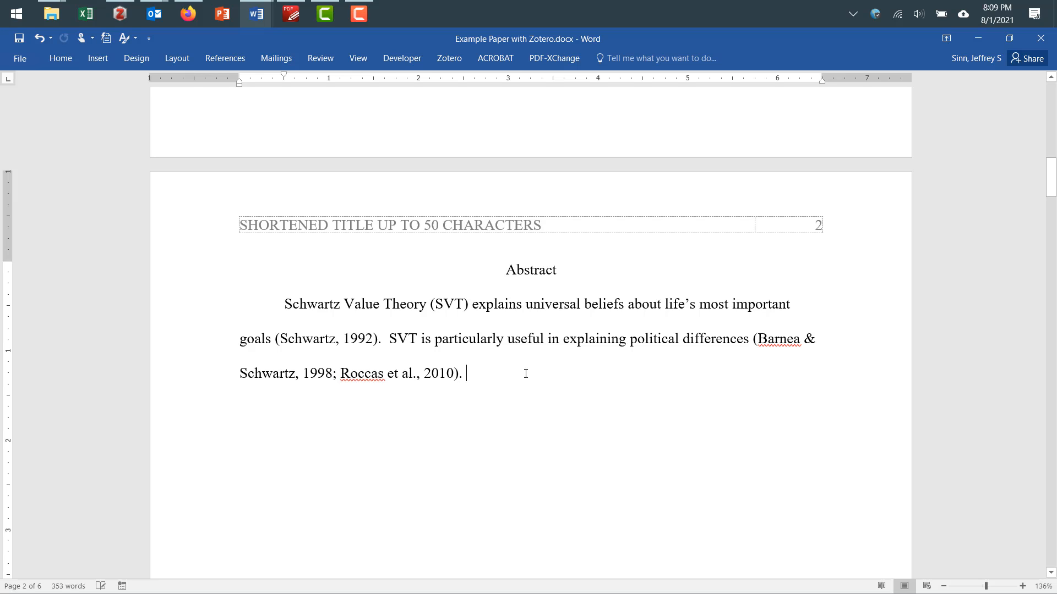
{"action": "type", "text": ". ................"}
- Add a blank line under the References heading and insert the Zotero bibliography there
{"action": "scroll", "coordinate": [687, 408], "scroll_direction": "down", "scroll_amount": 10}
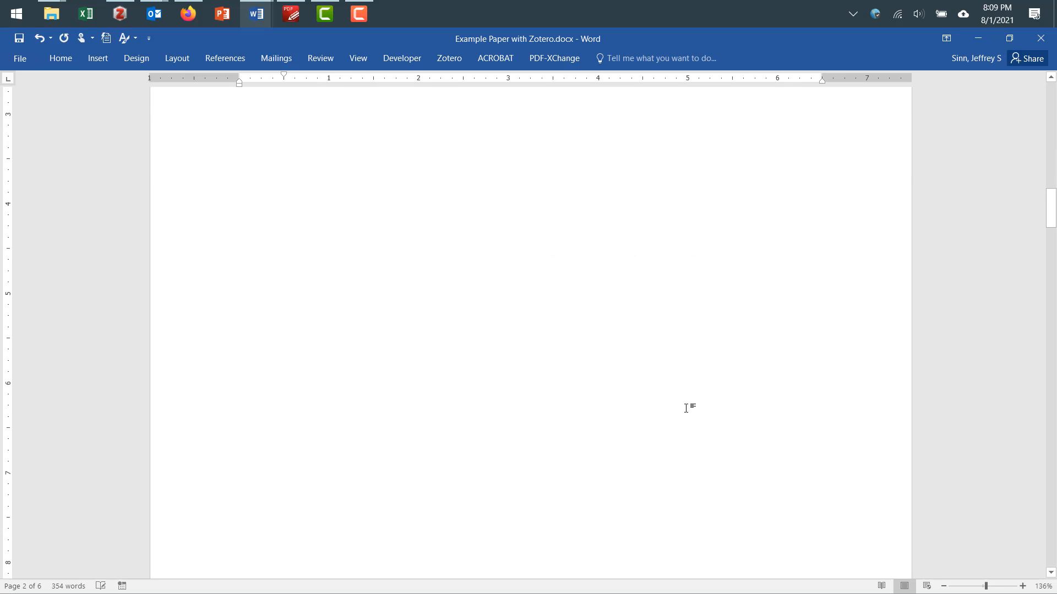
{"action": "left_click", "coordinate": [451, 329]}
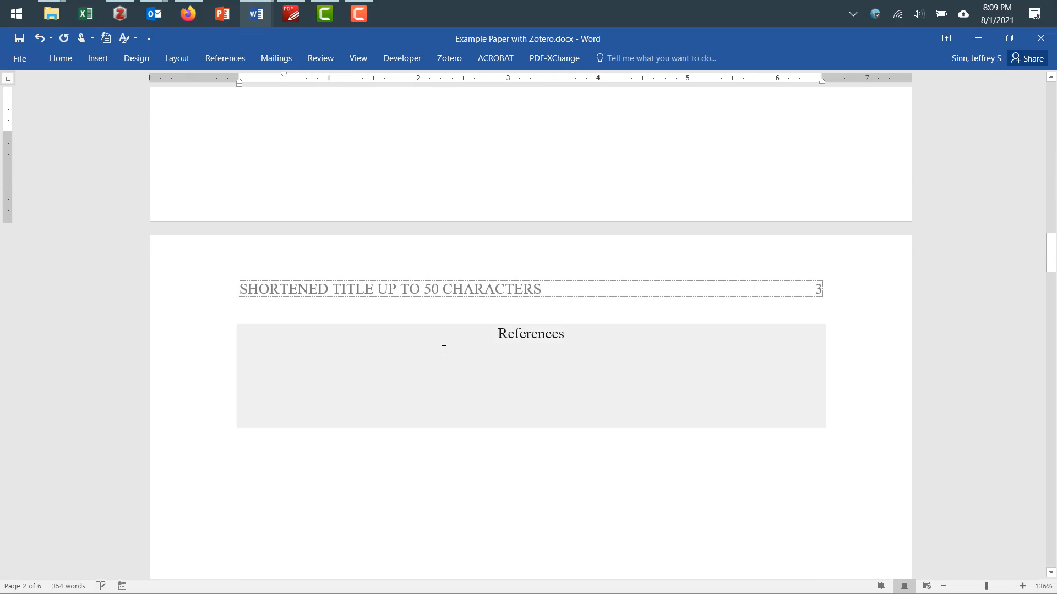
{"action": "left_click", "coordinate": [473, 359]}
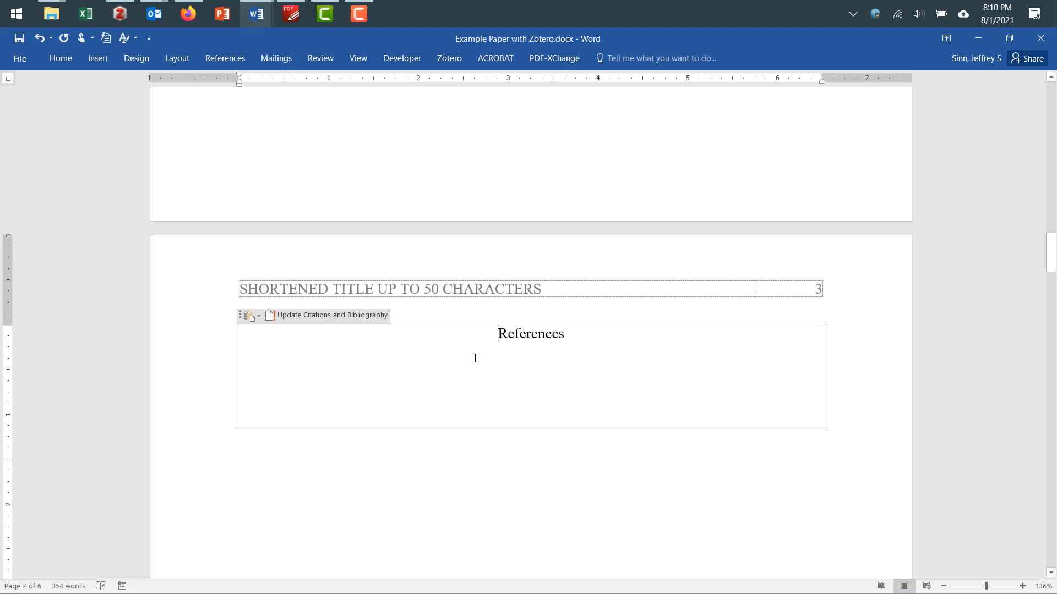
{"action": "left_click", "coordinate": [593, 338]}
{"action": "key", "text": "Return"}
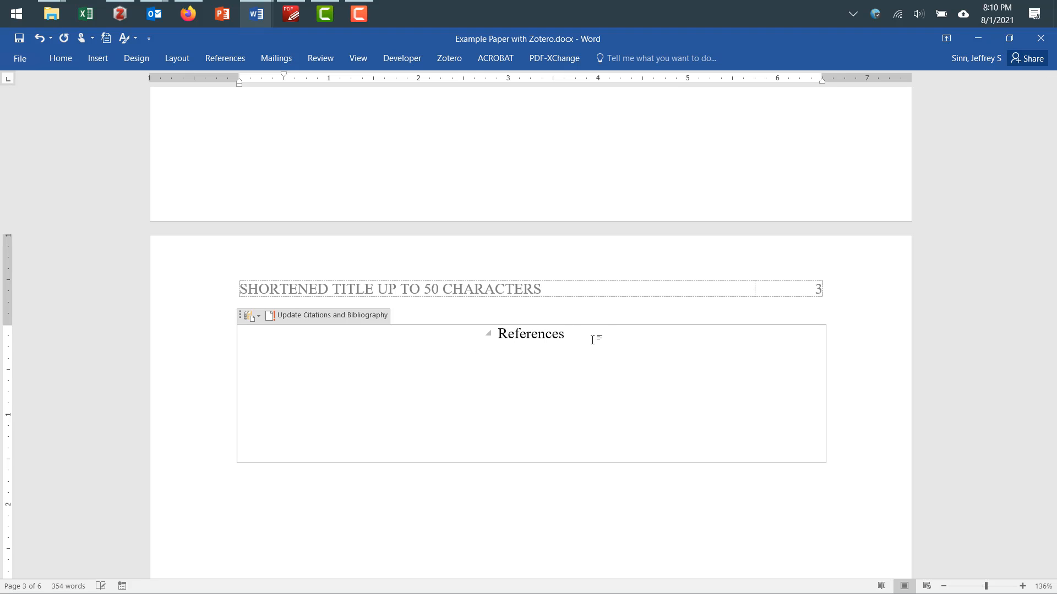
{"action": "left_click", "coordinate": [442, 61]}
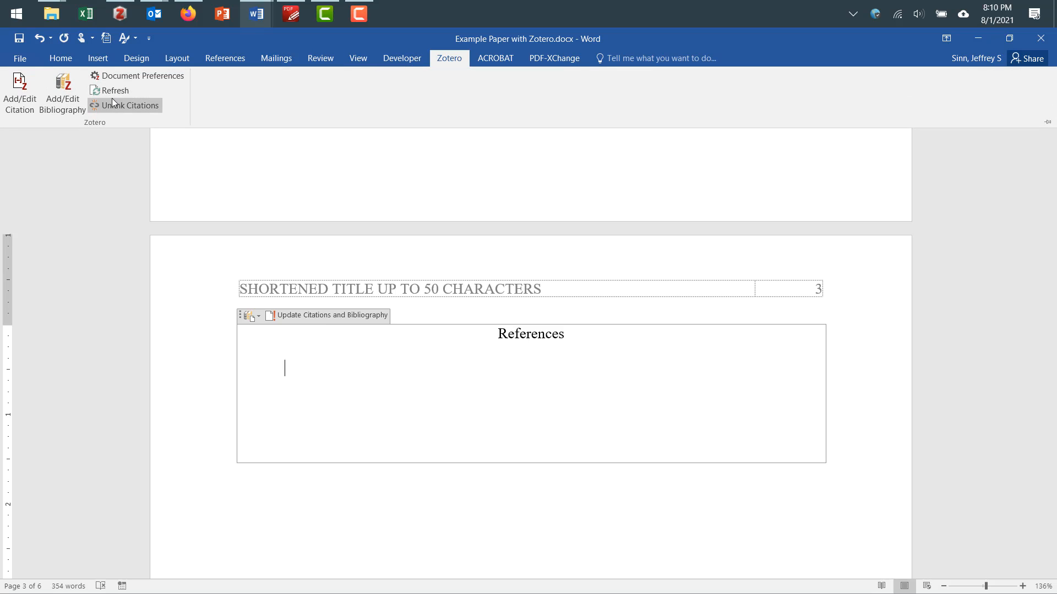
{"action": "left_click", "coordinate": [58, 97]}
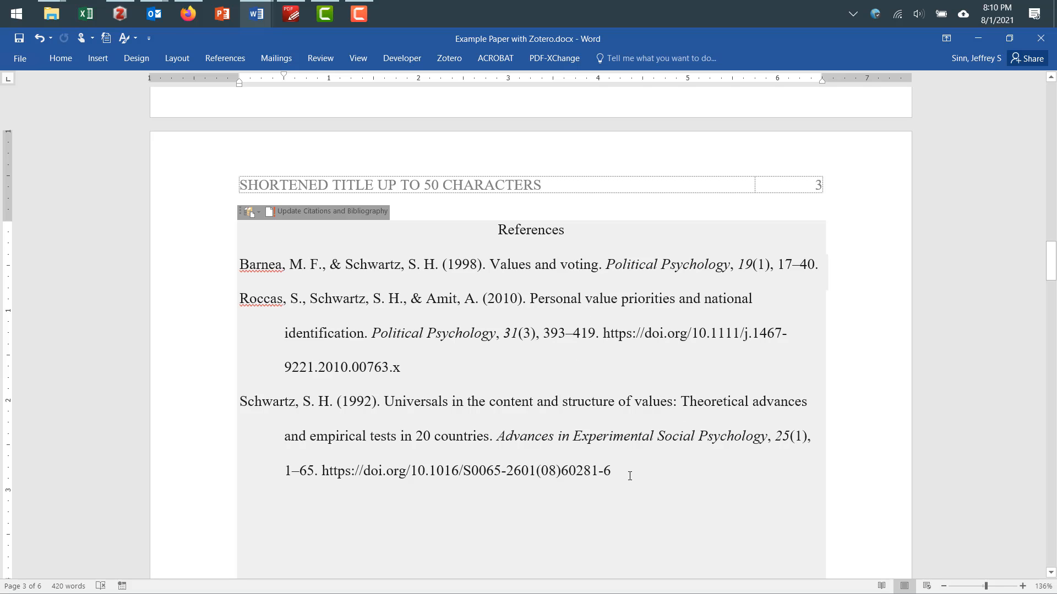
- Check in the abstract which parts are plain text and which are Zotero citation fields
{"action": "scroll", "coordinate": [630, 475], "scroll_direction": "up", "scroll_amount": 10}
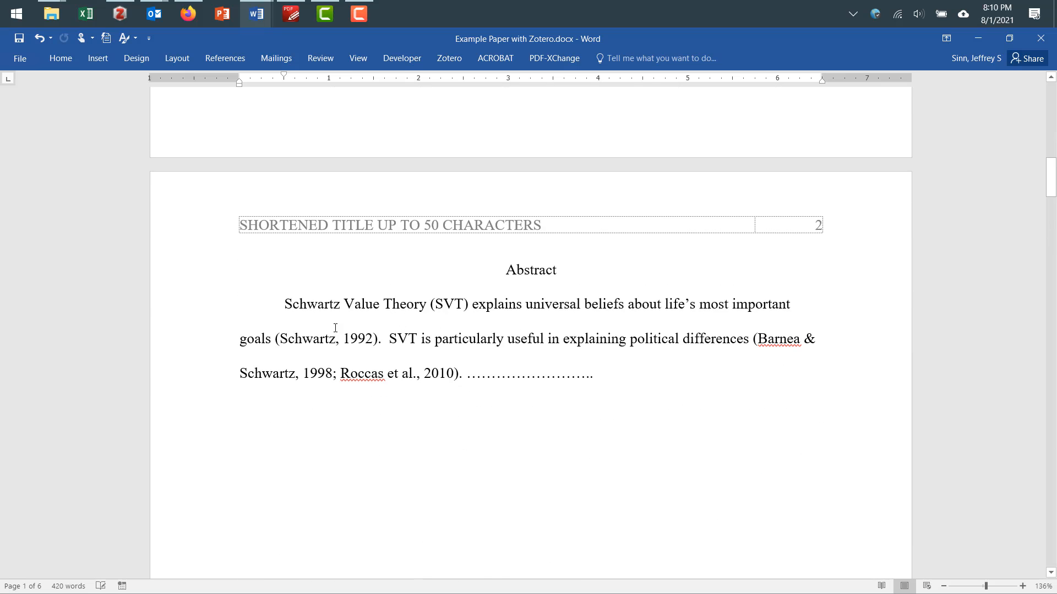
{"action": "left_click", "coordinate": [335, 328]}
{"action": "left_click", "coordinate": [438, 306]}
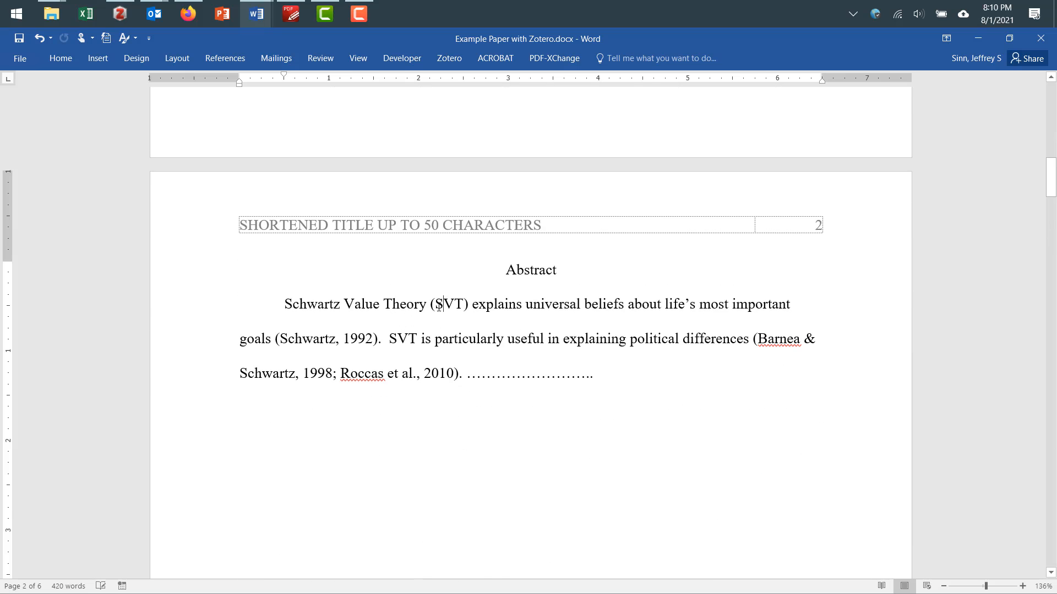
{"action": "left_click", "coordinate": [346, 340]}
{"action": "left_click", "coordinate": [792, 338]}
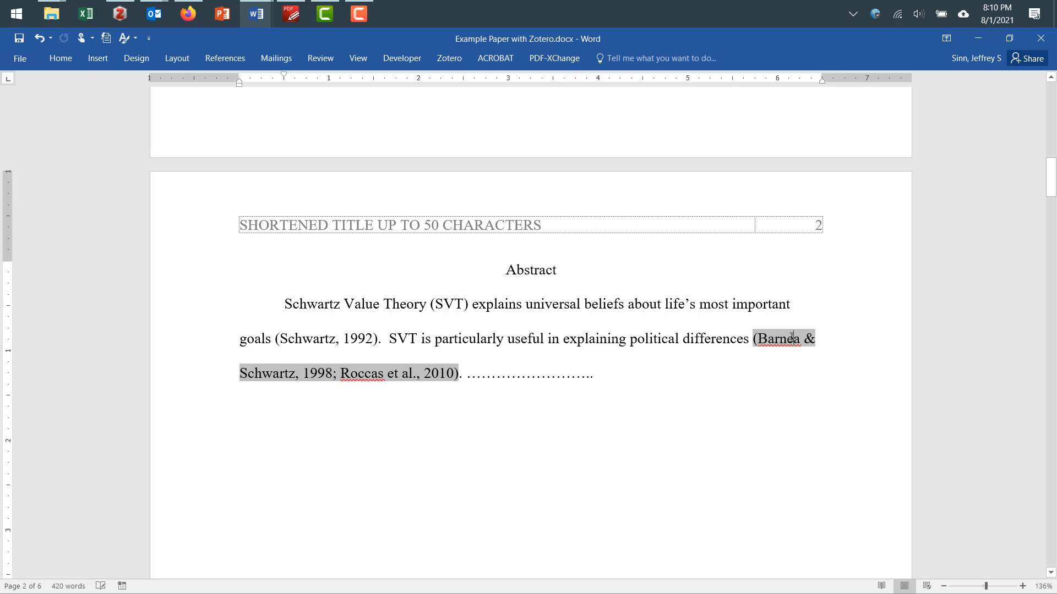
- Open the Schwartz 1992 citation in the abstract for editing in Zotero and close it without changes, twice
{"action": "left_click", "coordinate": [345, 339]}
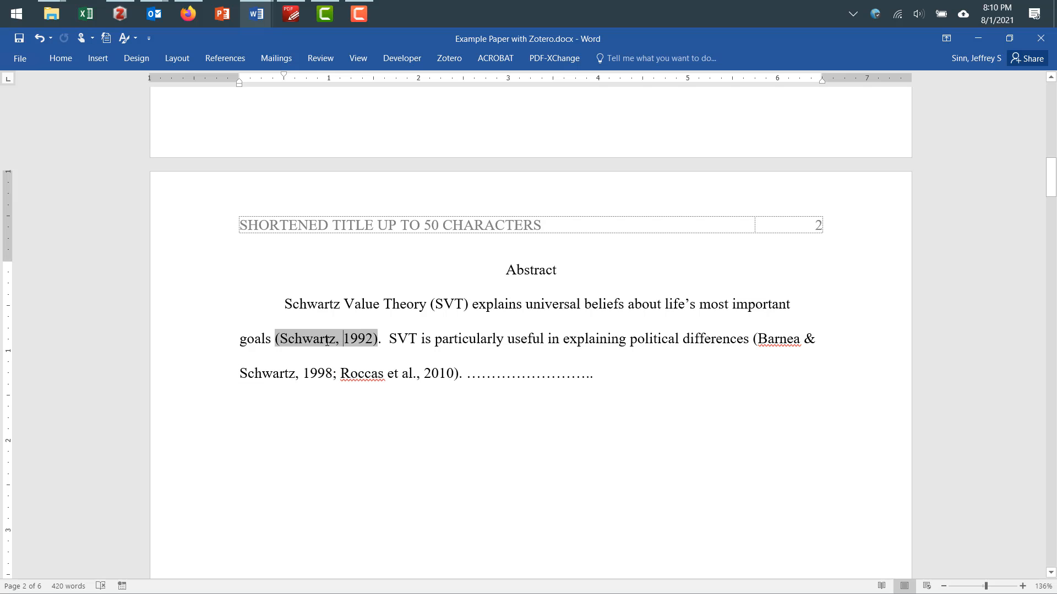
{"action": "key", "text": "ctrl+alt+c"}
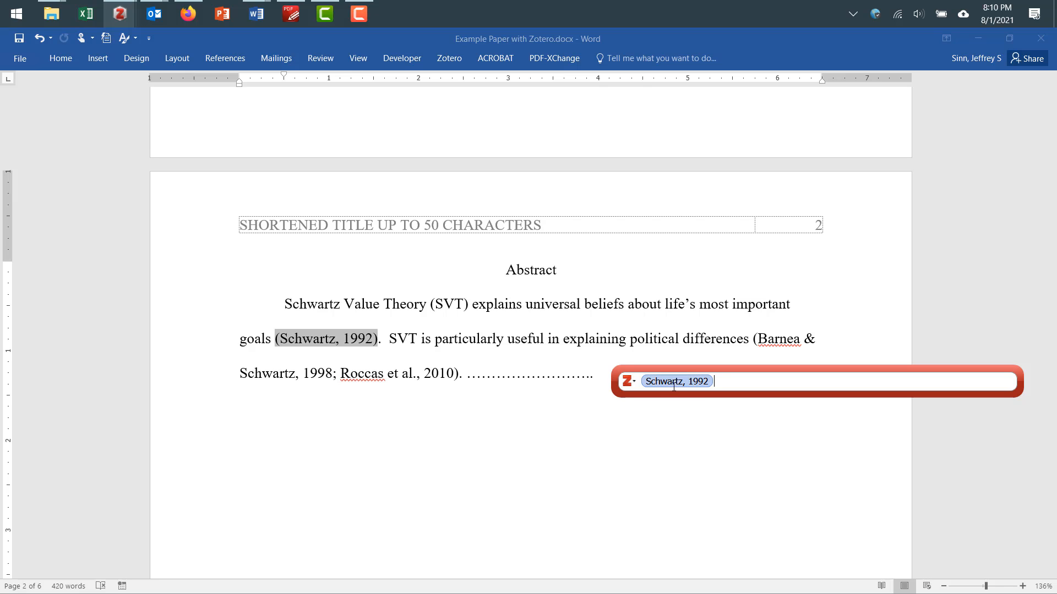
{"action": "key", "text": "Return"}
{"action": "left_click", "coordinate": [445, 57]}
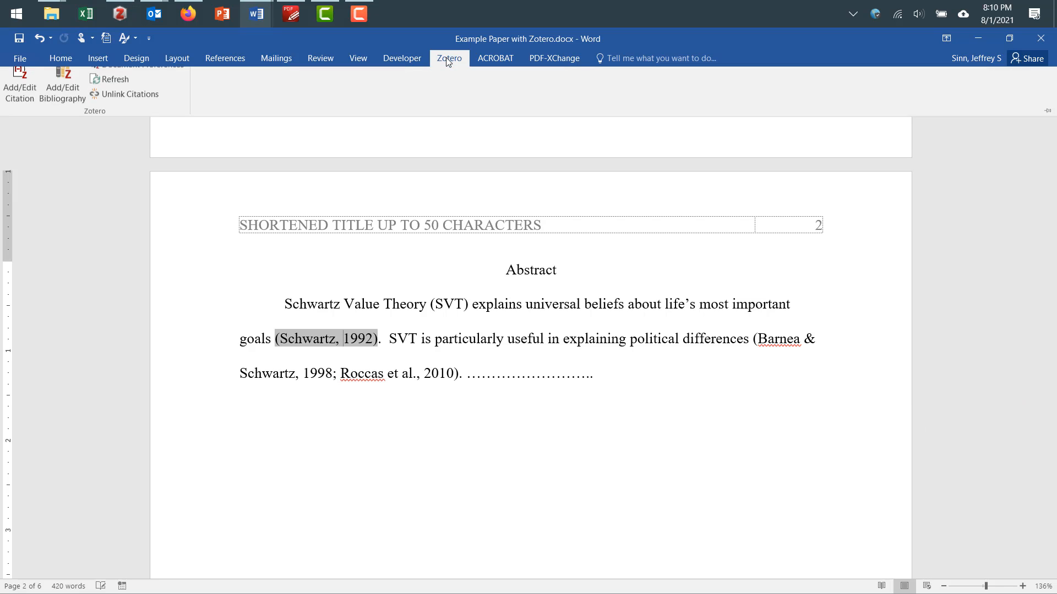
{"action": "left_click", "coordinate": [9, 93]}
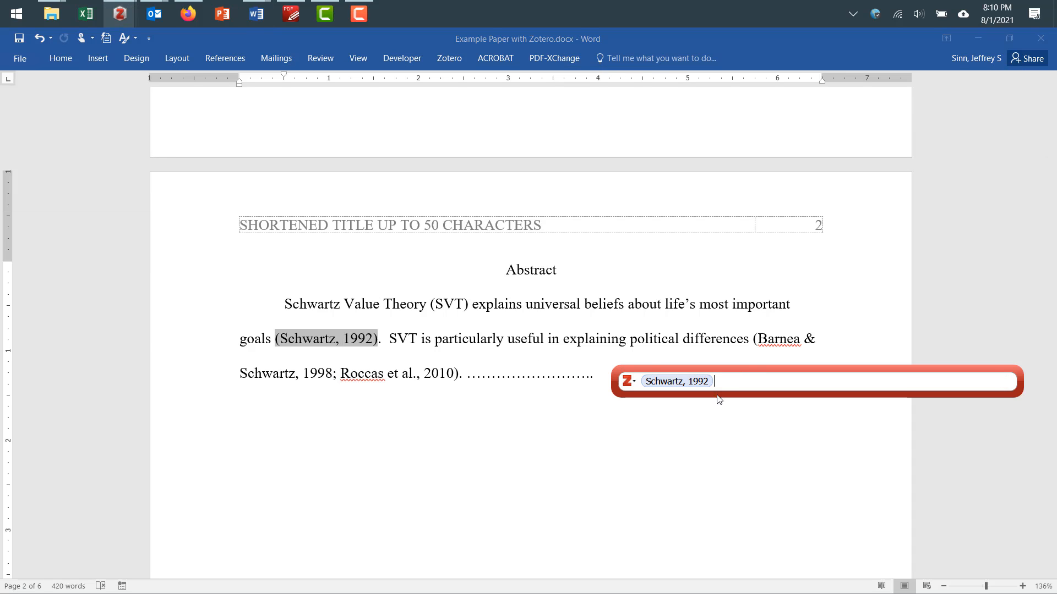
{"action": "key", "text": "Return"}
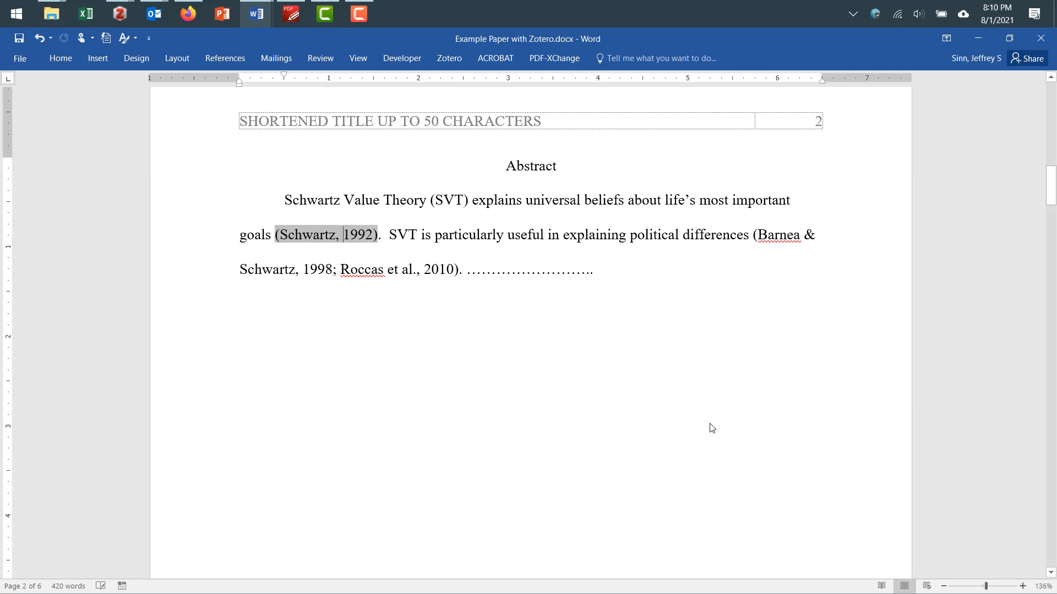
- Review the entries in the References list and return to the citations in the abstract
{"action": "scroll", "coordinate": [710, 424], "scroll_direction": "down", "scroll_amount": 10}
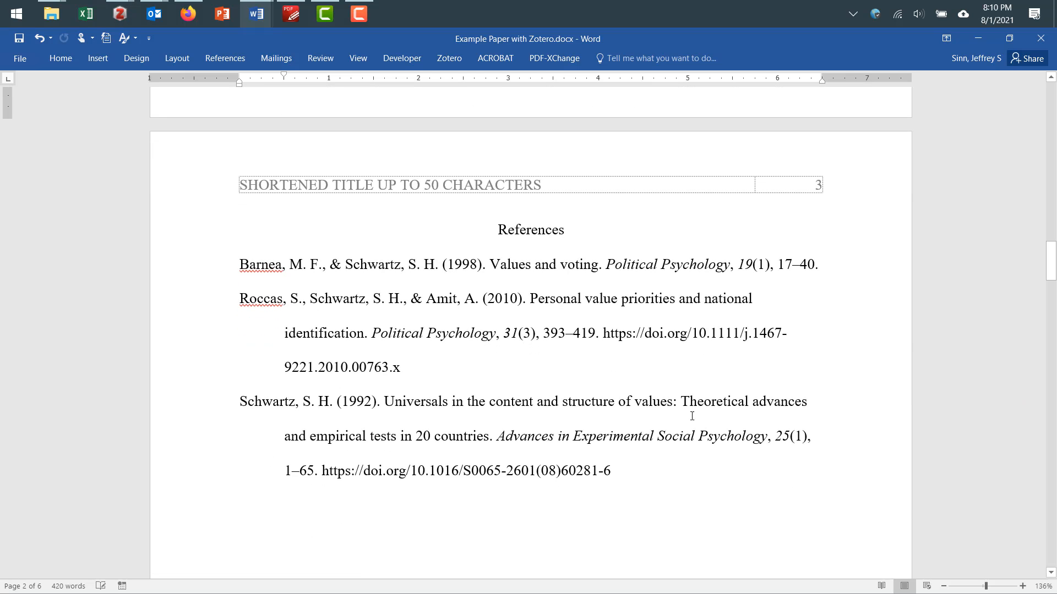
{"action": "left_click", "coordinate": [542, 250]}
{"action": "scroll", "coordinate": [573, 404], "scroll_direction": "up", "scroll_amount": 13}
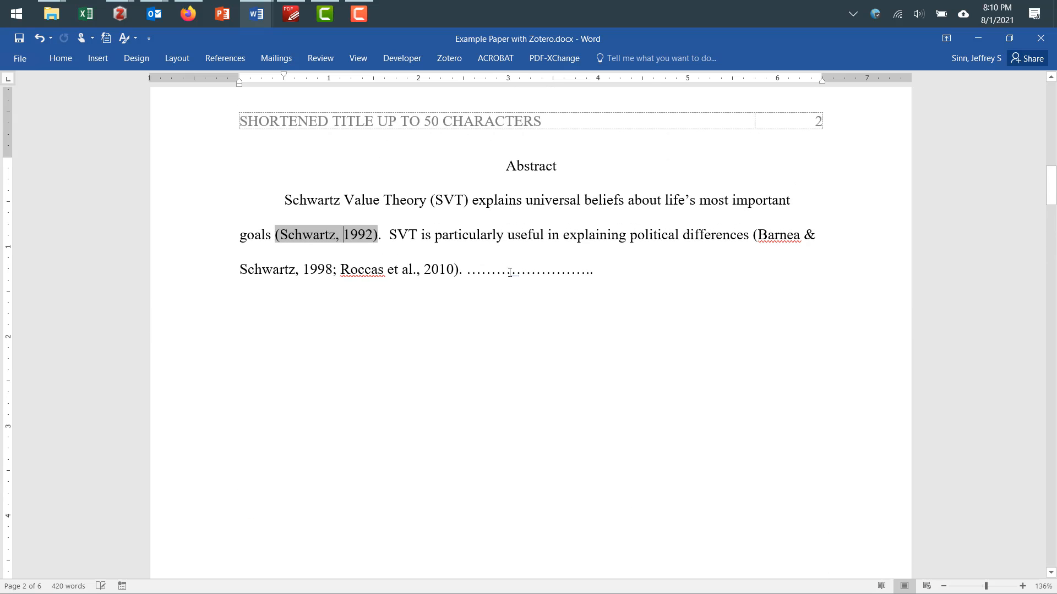
{"action": "double_click", "coordinate": [510, 272]}
{"action": "left_click", "coordinate": [584, 314]}
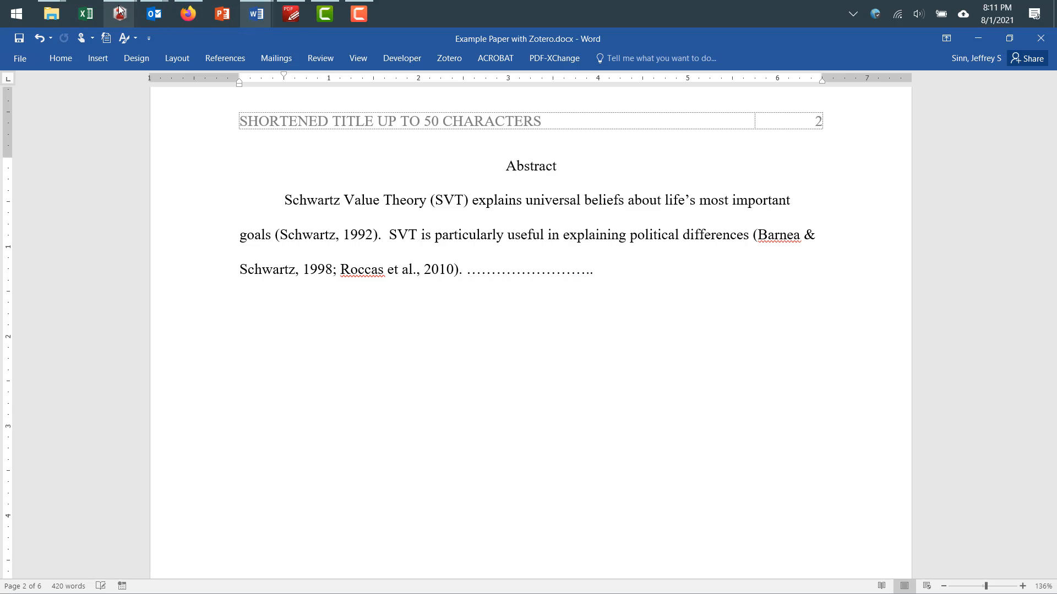
- Switch to Zotero, expand the 2008 article "The best-worst scaling approach", examine its bibliographic details, and switch back to Word
{"action": "mouse_move", "coordinate": [120, 9]}
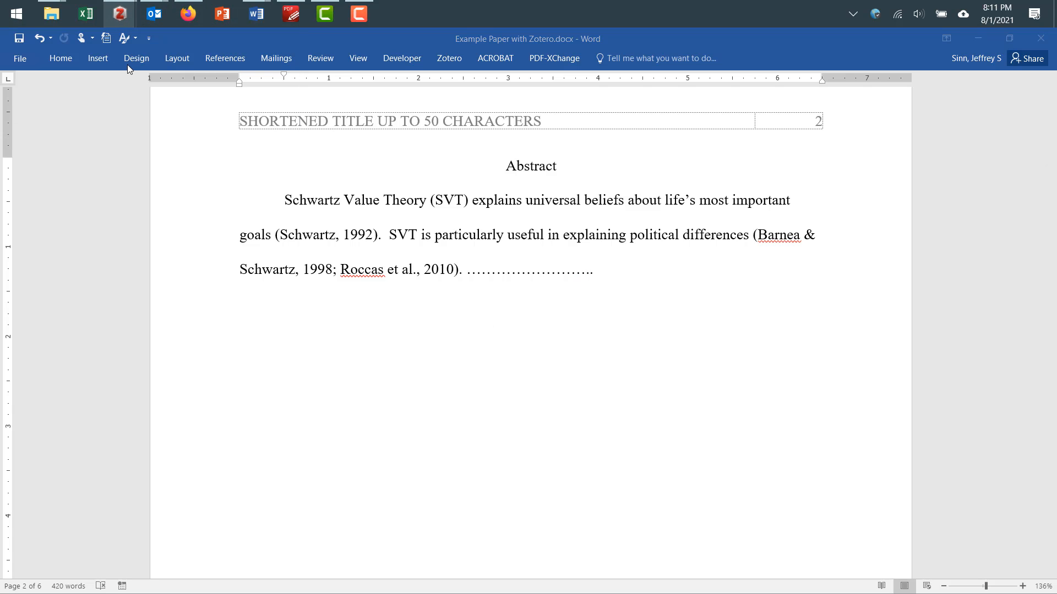
{"action": "left_click", "coordinate": [288, 38]}
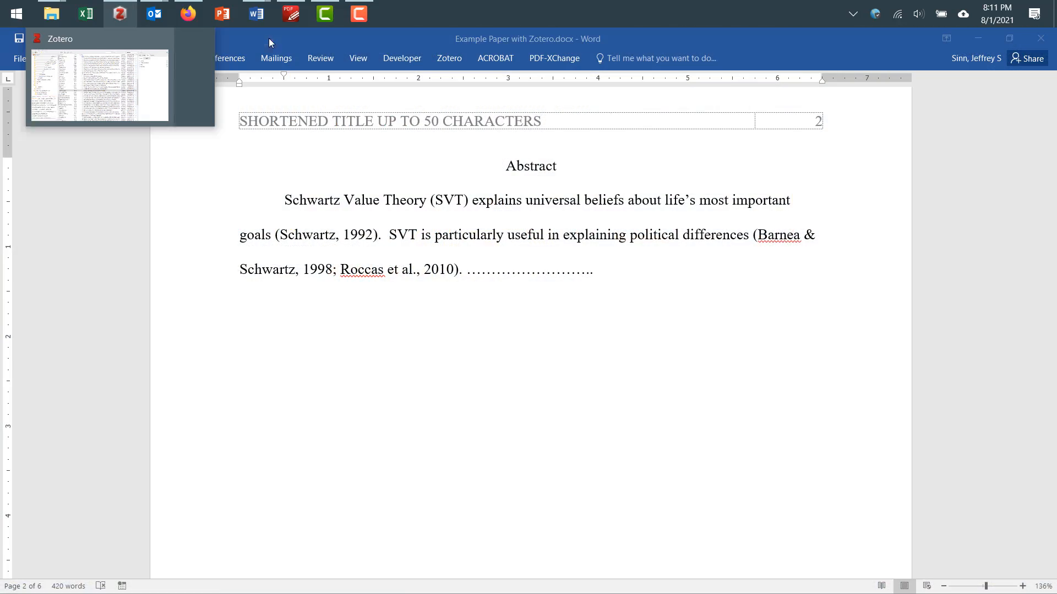
{"action": "left_click", "coordinate": [111, 84]}
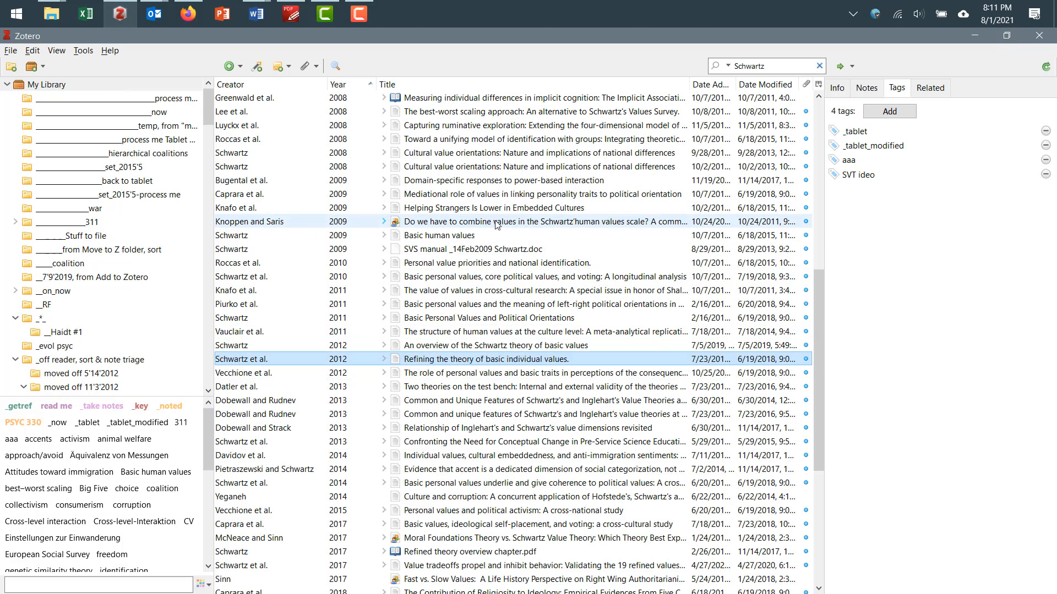
{"action": "left_click", "coordinate": [399, 125]}
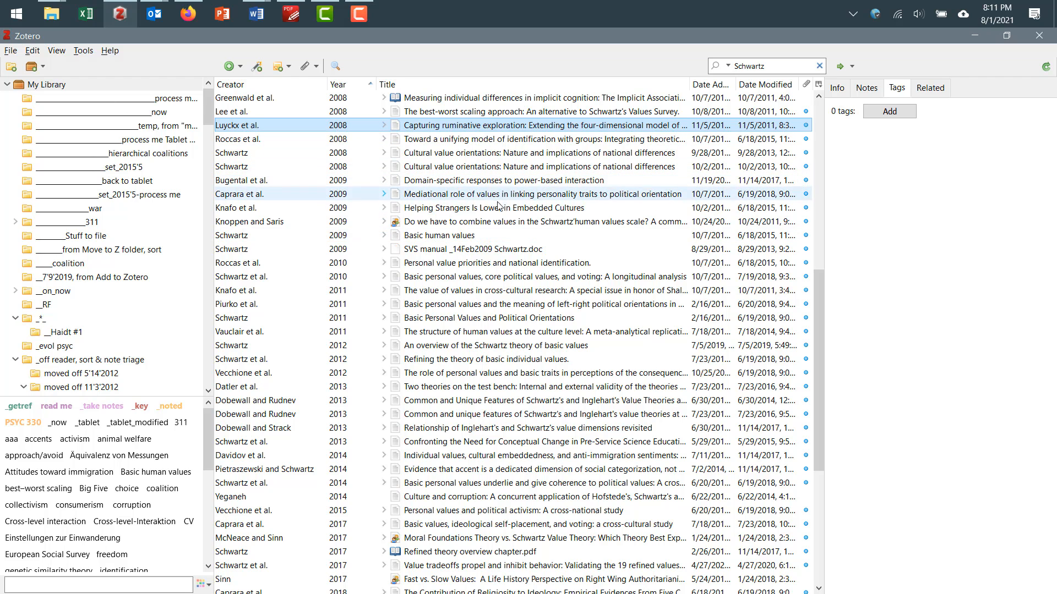
{"action": "left_click", "coordinate": [384, 111]}
{"action": "left_click", "coordinate": [605, 112]}
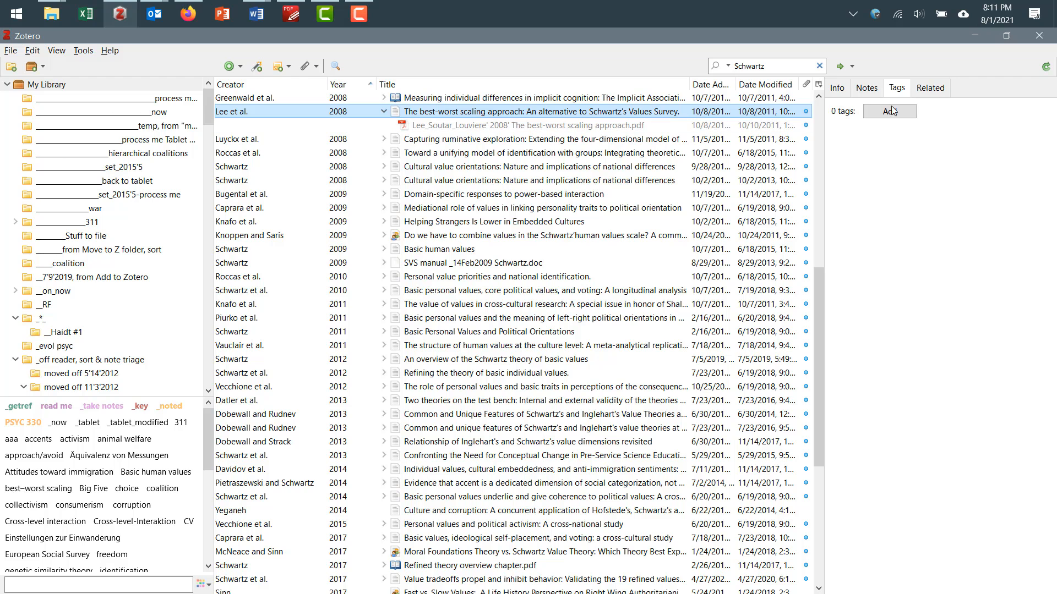
{"action": "left_click", "coordinate": [836, 88]}
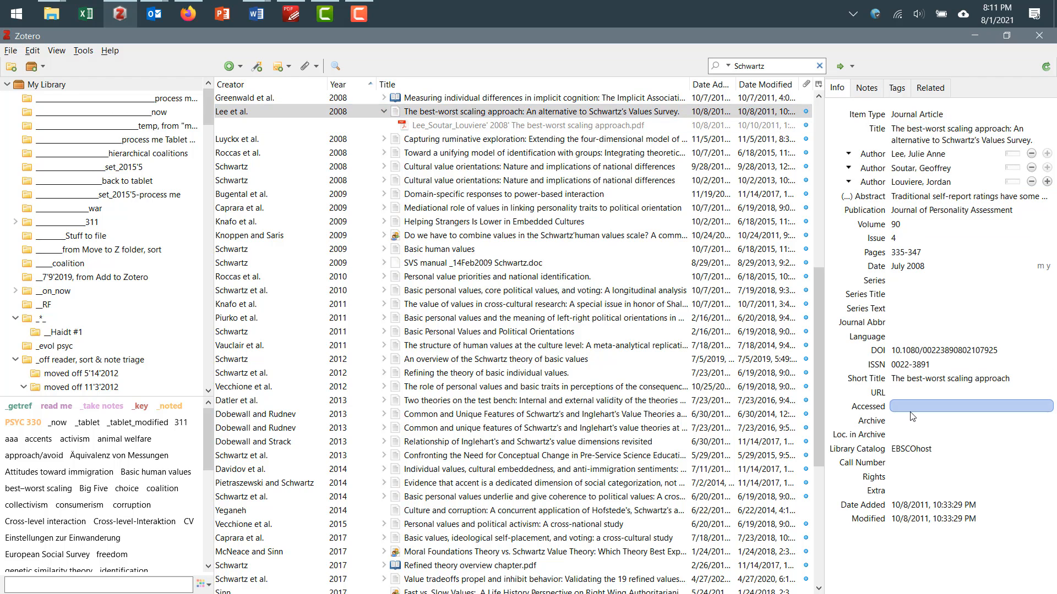
{"action": "left_click", "coordinate": [698, 114]}
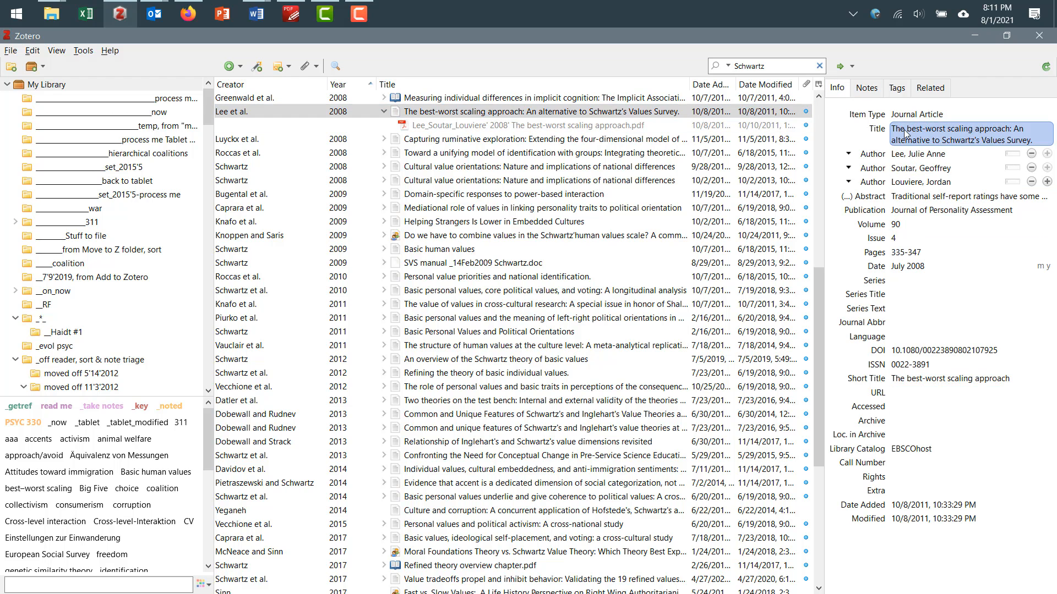
{"action": "left_click", "coordinate": [908, 267]}
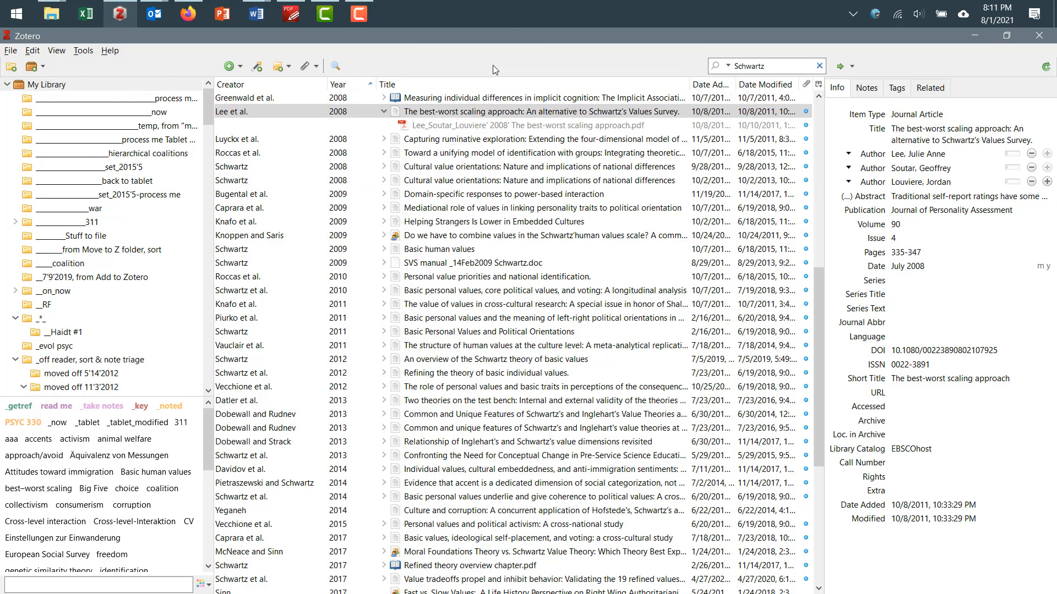
{"action": "left_click", "coordinate": [263, 16]}
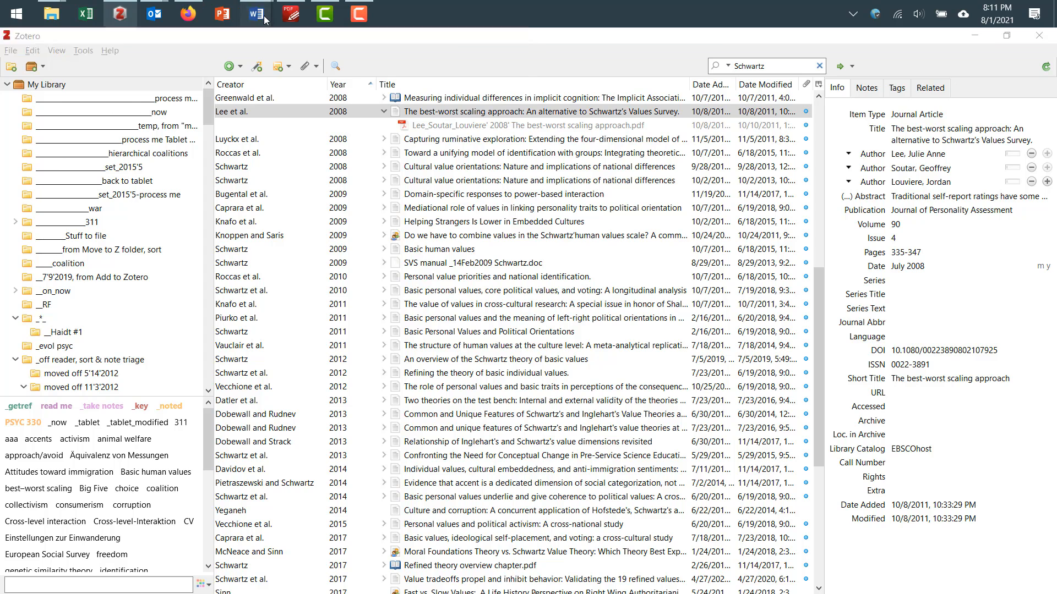
- Switch to Word, refresh the paper's Zotero citations and bibliography, and check the entries in the References list
{"action": "left_click", "coordinate": [410, 101]}
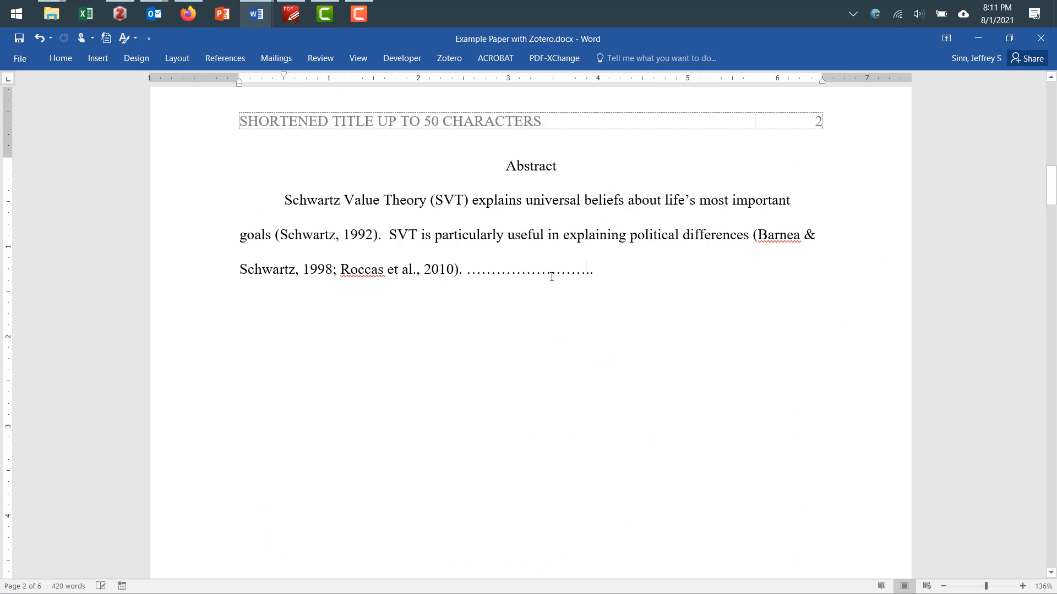
{"action": "left_click", "coordinate": [462, 58]}
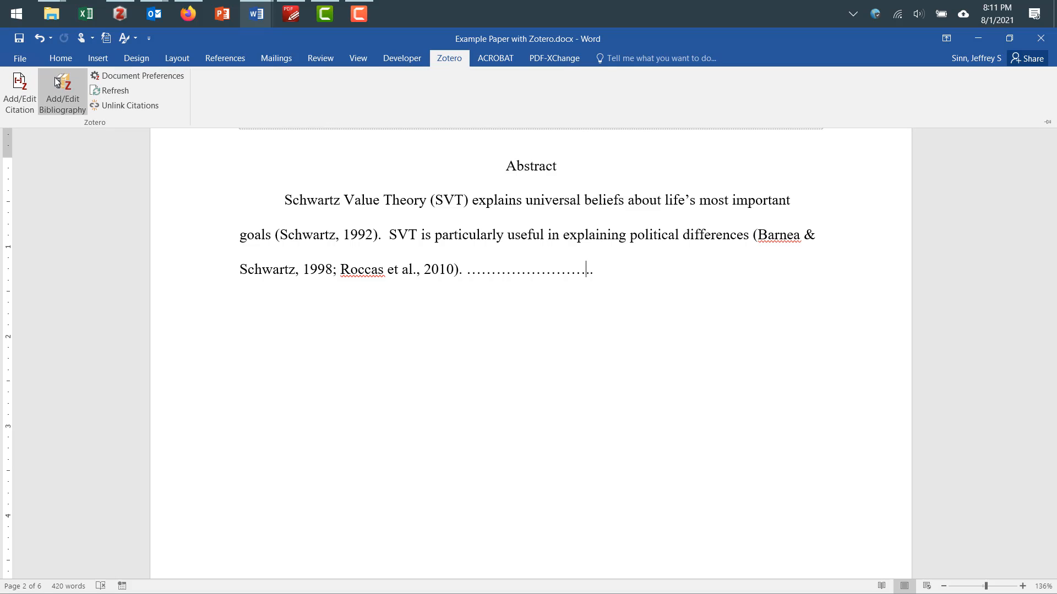
{"action": "left_click", "coordinate": [117, 95]}
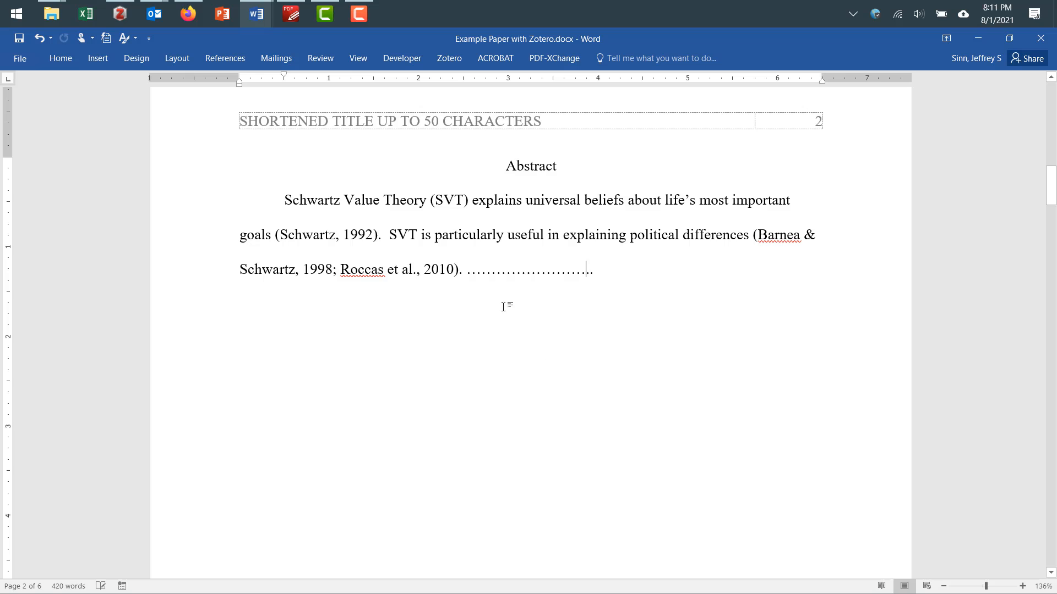
{"action": "scroll", "coordinate": [498, 300], "scroll_direction": "down", "scroll_amount": 10}
{"action": "scroll", "coordinate": [495, 301], "scroll_direction": "up", "scroll_amount": 3}
{"action": "left_click", "coordinate": [539, 220]}
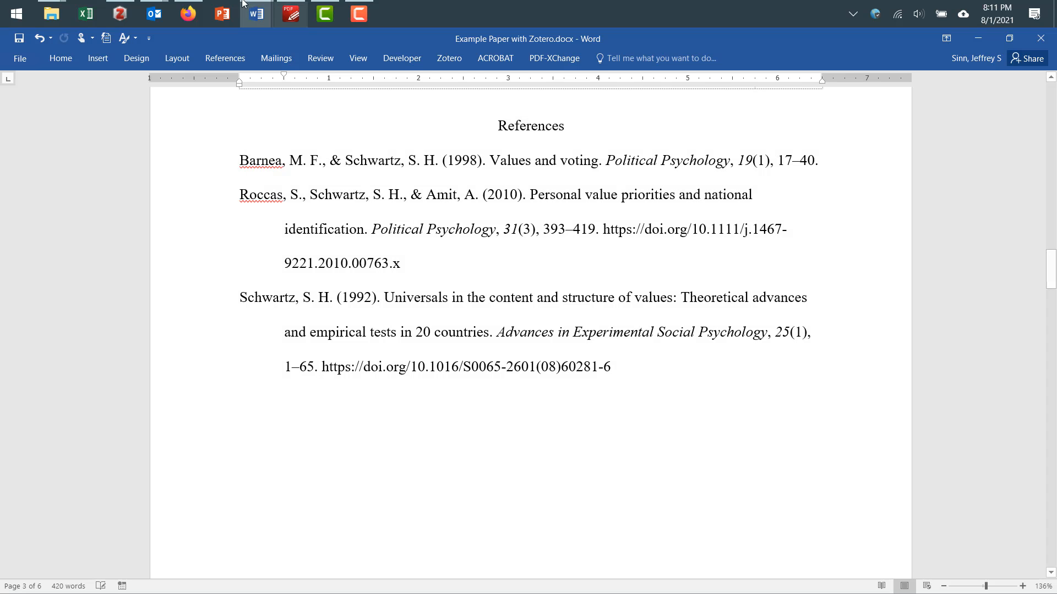
- Switch to Zotero, view the details of the 2009 article "Domain-specific responses to power-based interaction", and collapse and re-expand "The best-worst scaling approach"
{"action": "left_click", "coordinate": [120, 13]}
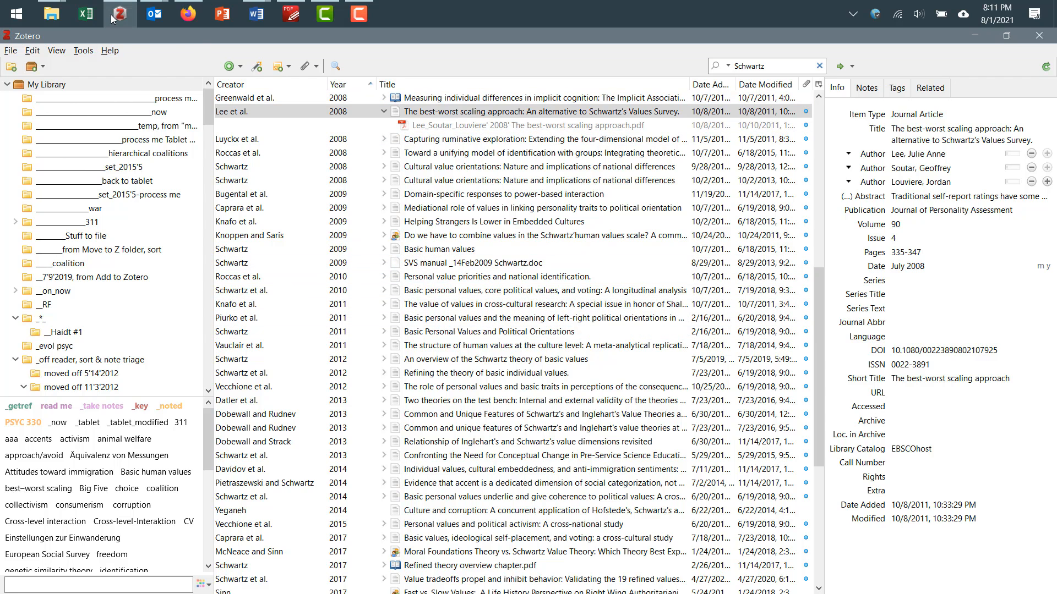
{"action": "mouse_move", "coordinate": [148, 21]}
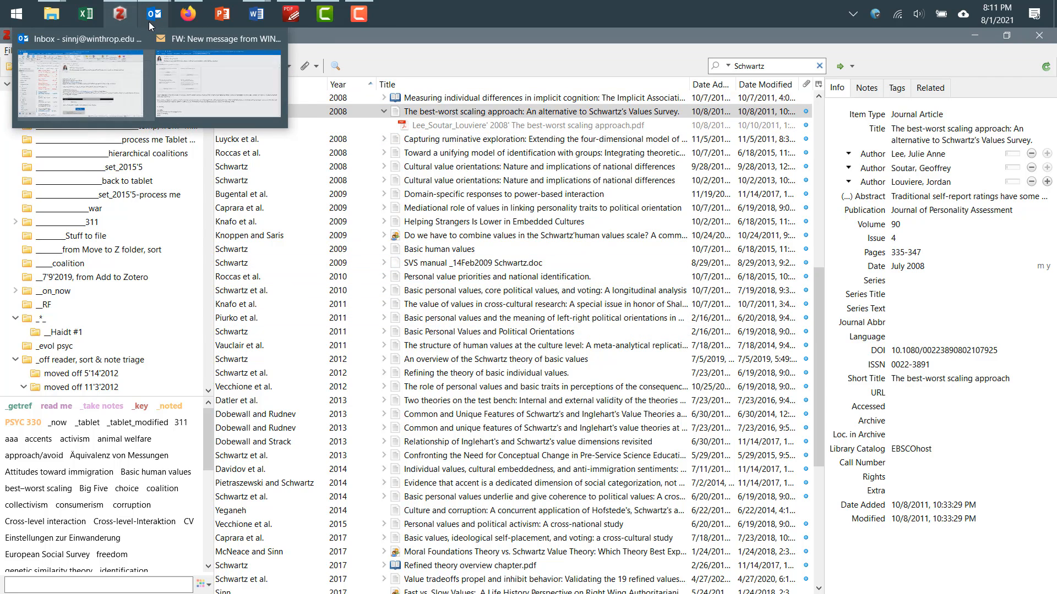
{"action": "mouse_move", "coordinate": [133, 67]}
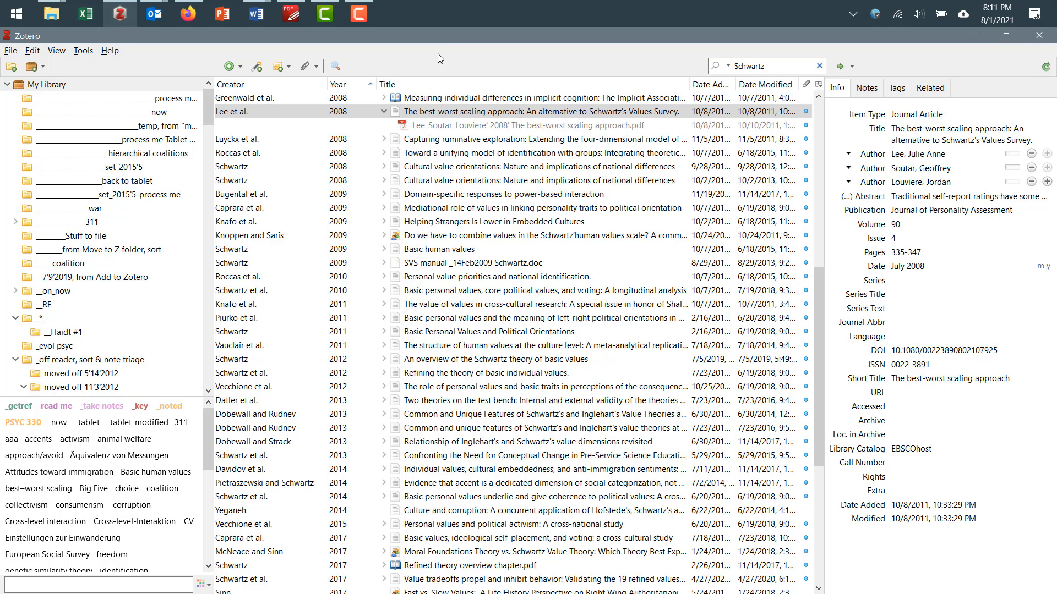
{"action": "left_click", "coordinate": [421, 194]}
{"action": "left_click", "coordinate": [384, 112]}
{"action": "left_click", "coordinate": [384, 112]}
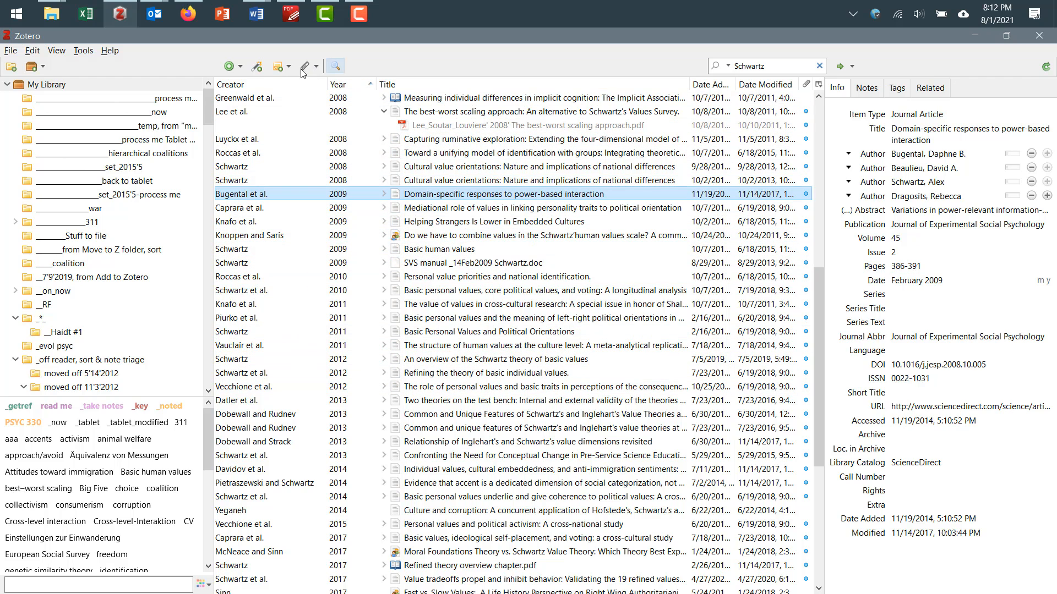
- Switch back to Word and review the finished References list and the in-text citations in the abstract
{"action": "left_click", "coordinate": [256, 14]}
{"action": "left_click", "coordinate": [453, 99]}
{"action": "scroll", "coordinate": [618, 305], "scroll_direction": "up", "scroll_amount": 15}
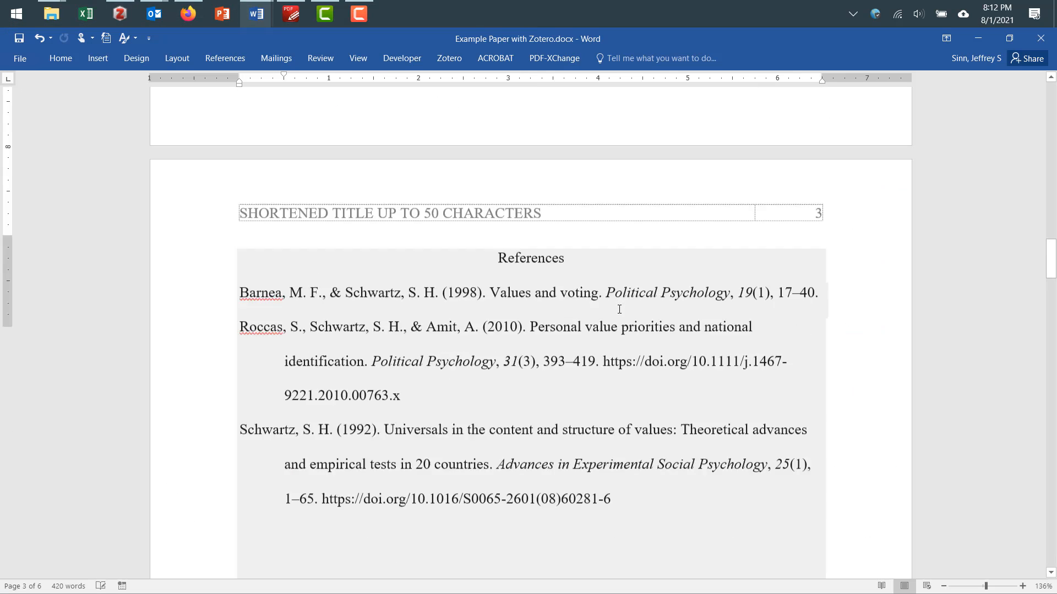
{"action": "scroll", "coordinate": [618, 306], "scroll_direction": "up", "scroll_amount": 10}
{"action": "scroll", "coordinate": [618, 305], "scroll_direction": "down", "scroll_amount": 17}
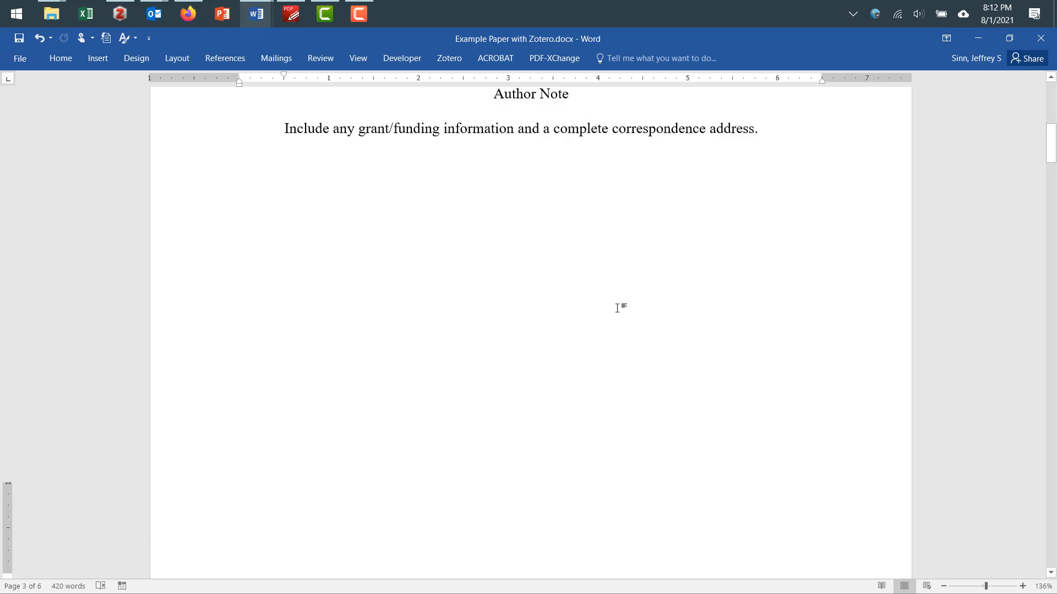
{"action": "scroll", "coordinate": [512, 241], "scroll_direction": "up", "scroll_amount": 1}
{"action": "scroll", "coordinate": [512, 241], "scroll_direction": "up", "scroll_amount": 3}
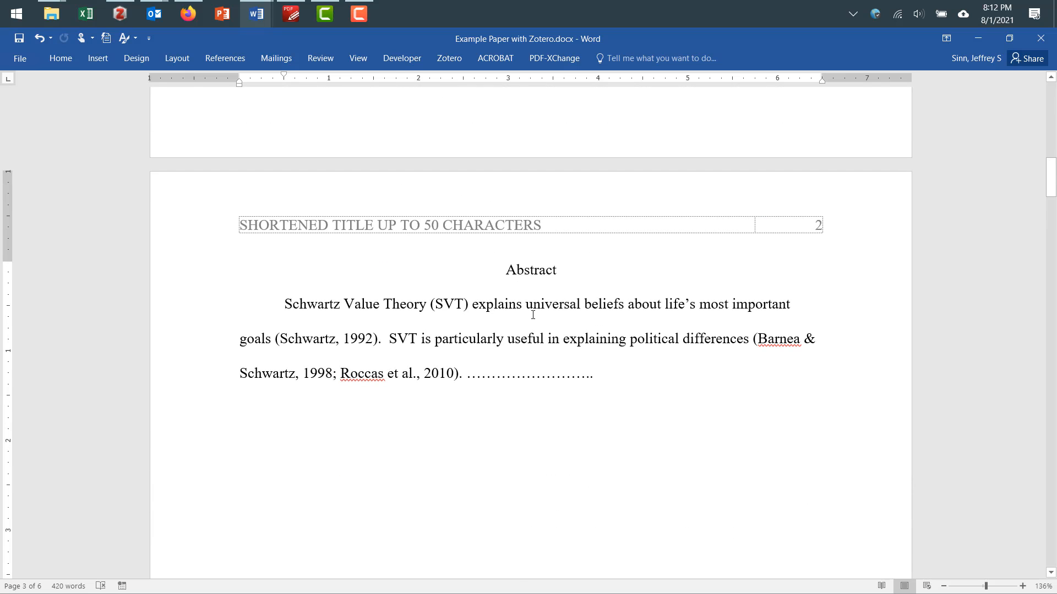
{"action": "scroll", "coordinate": [537, 322], "scroll_direction": "down", "scroll_amount": 2}
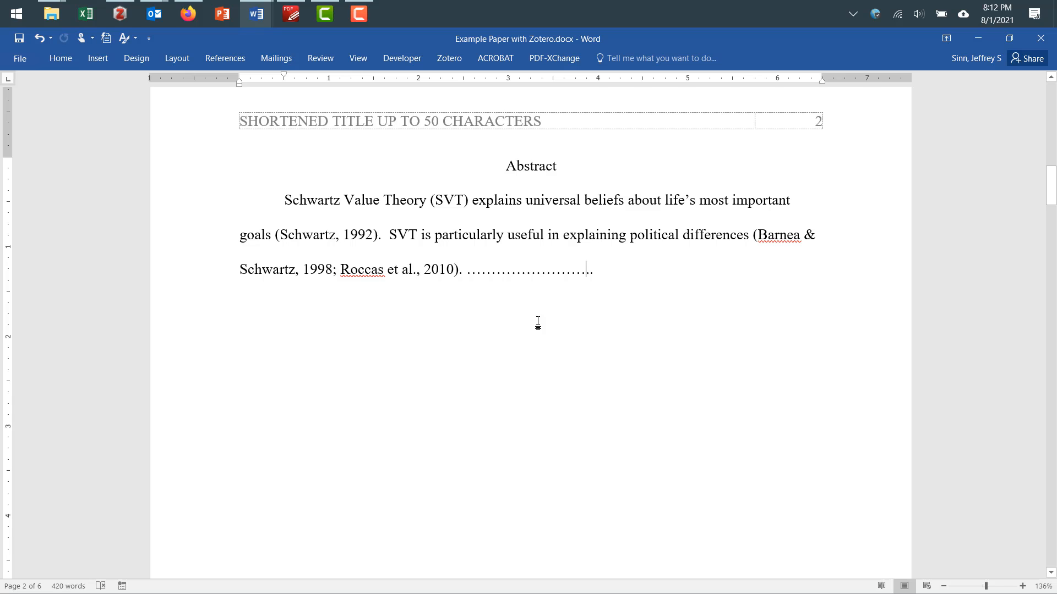
{"action": "left_click", "coordinate": [368, 11]}
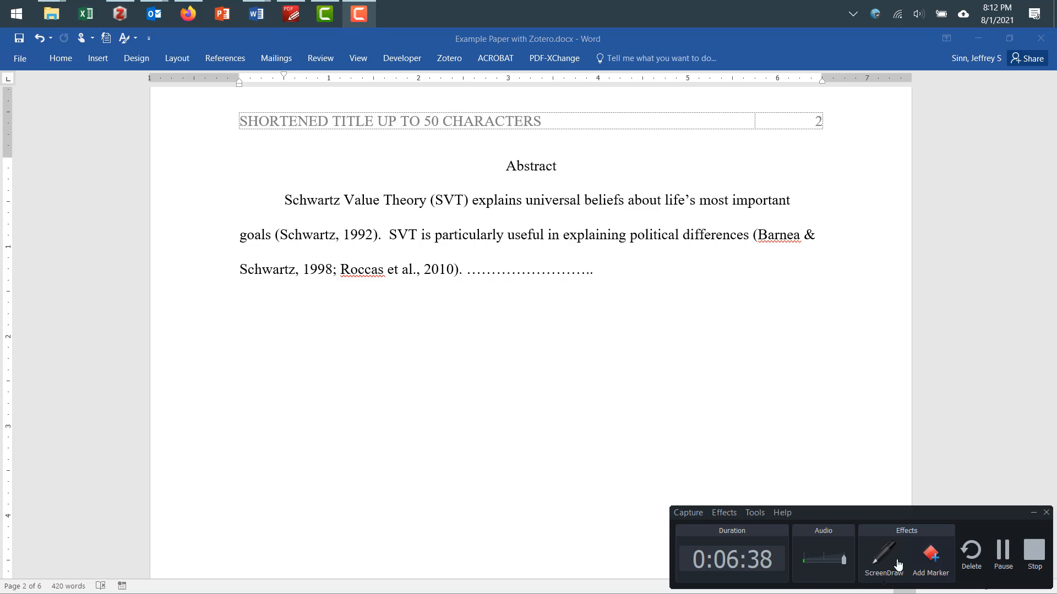